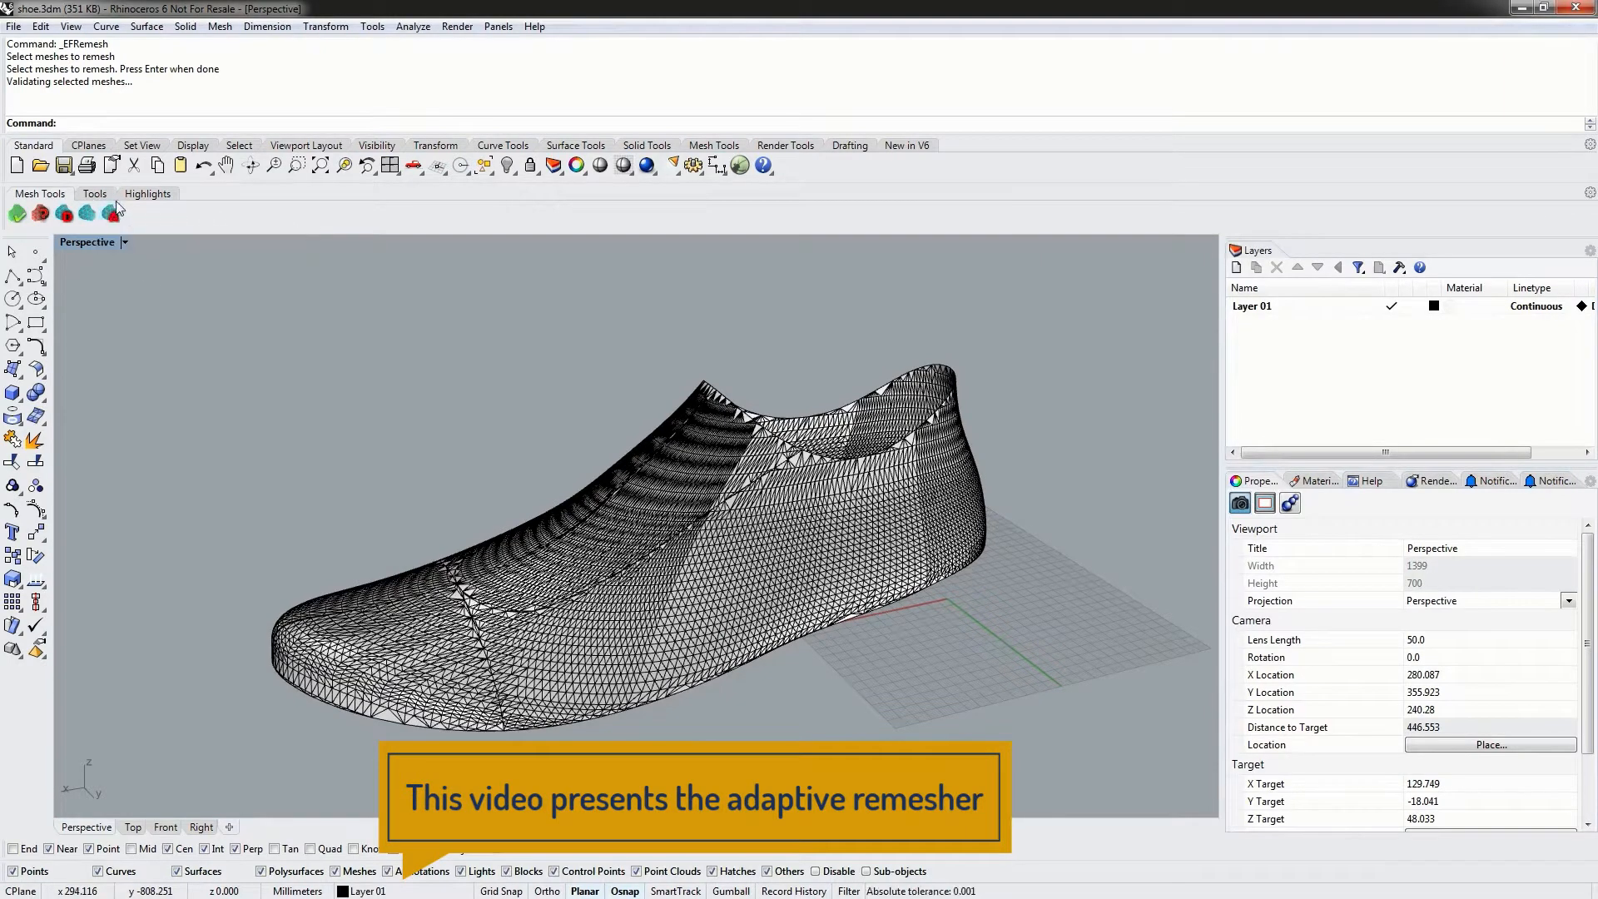
- Select all three shoe meshes for Adaptive Remesh and run a first remesh with the default settings
{"action": "left_click", "coordinate": [109, 215]}
{"action": "left_click_drag", "start_coordinate": [150, 258], "coordinate": [1084, 822]}
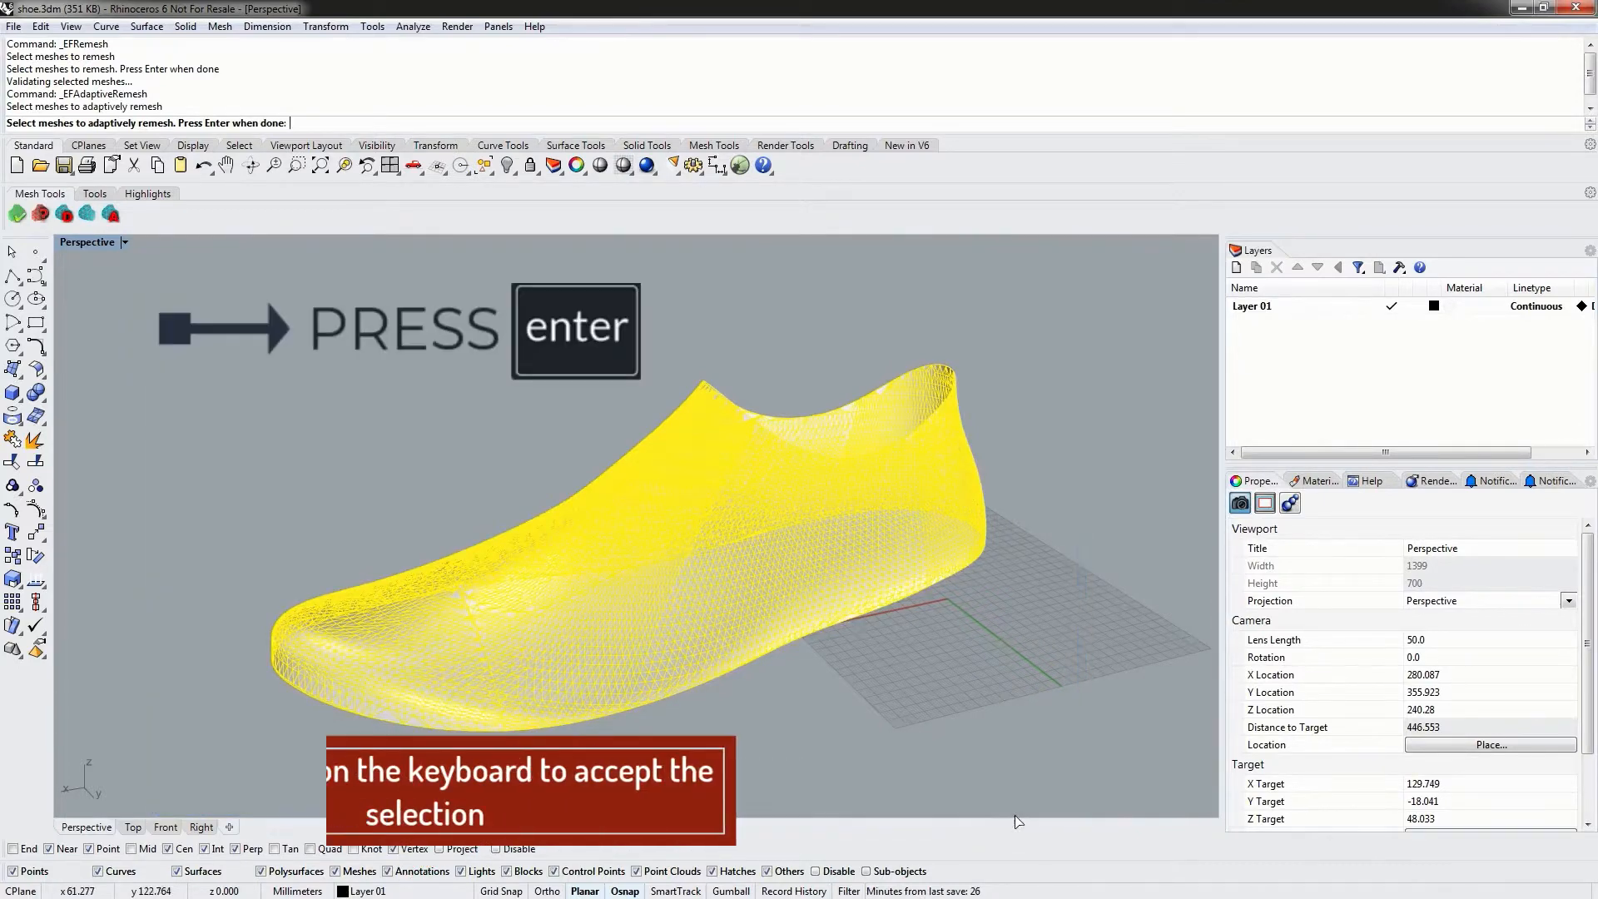
{"action": "key", "text": "Return"}
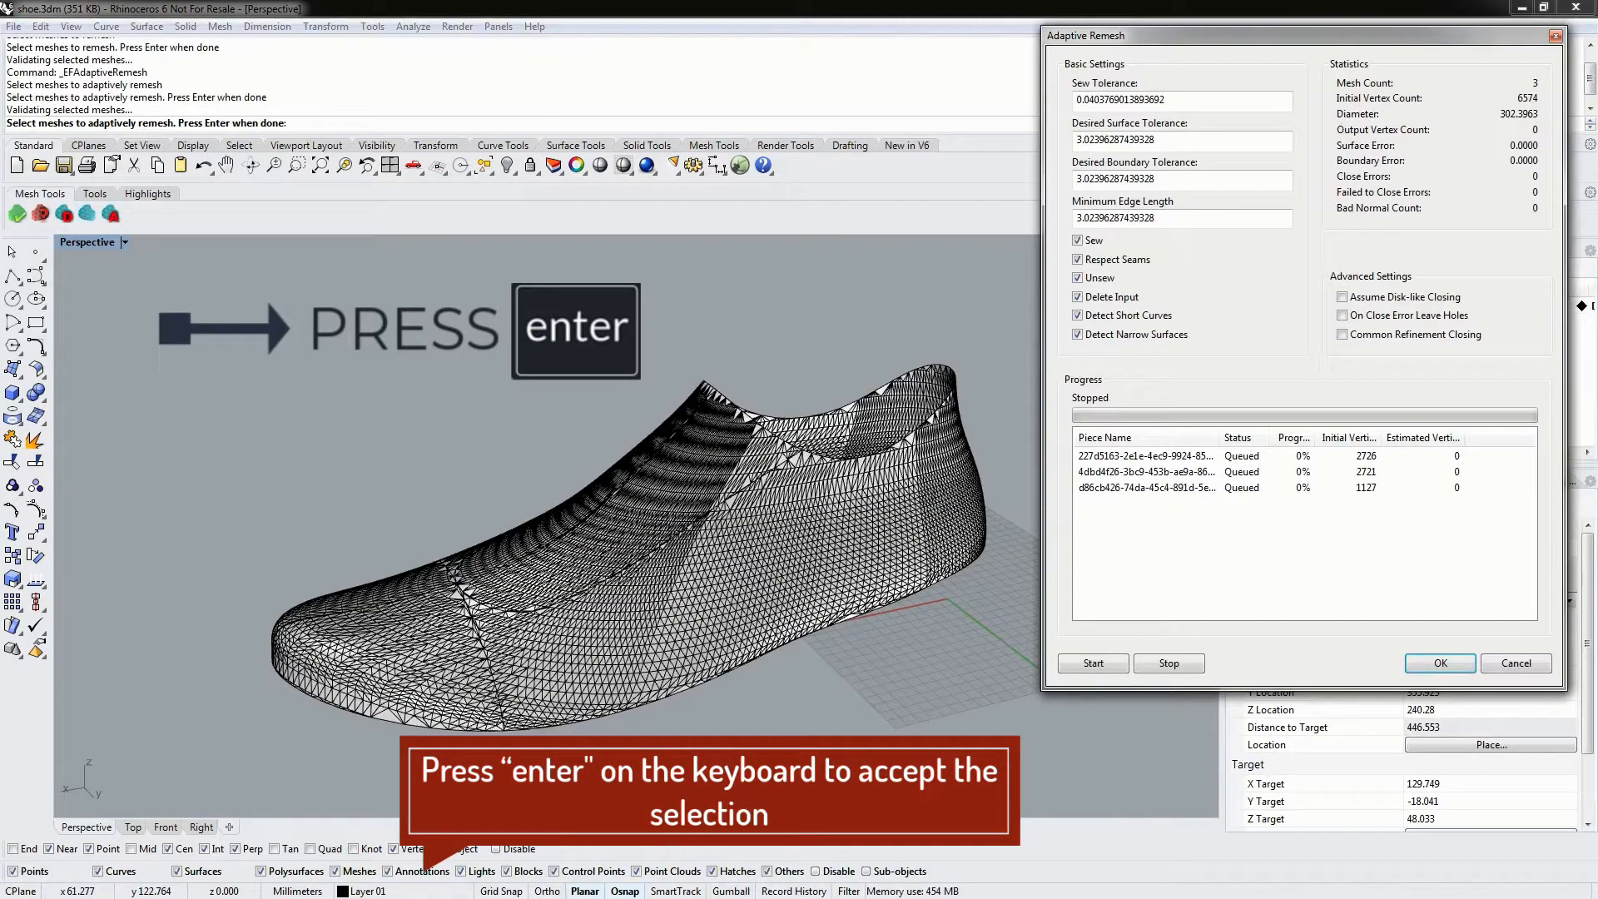
{"action": "left_click_drag", "start_coordinate": [1097, 42], "coordinate": [1080, 75]}
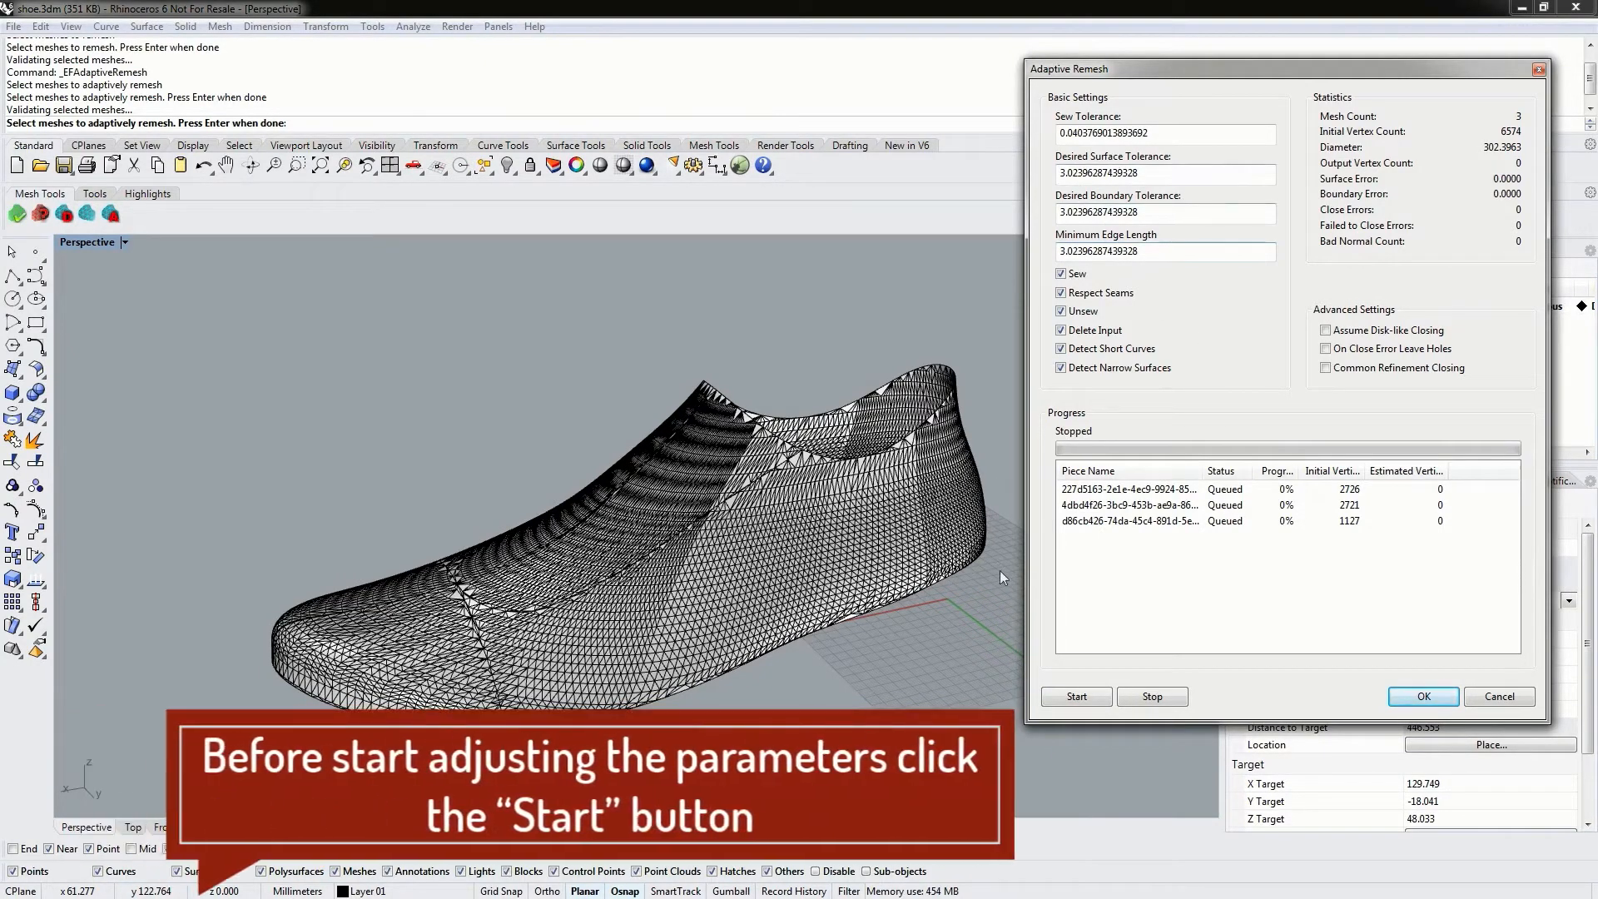
{"action": "left_click", "coordinate": [1075, 699]}
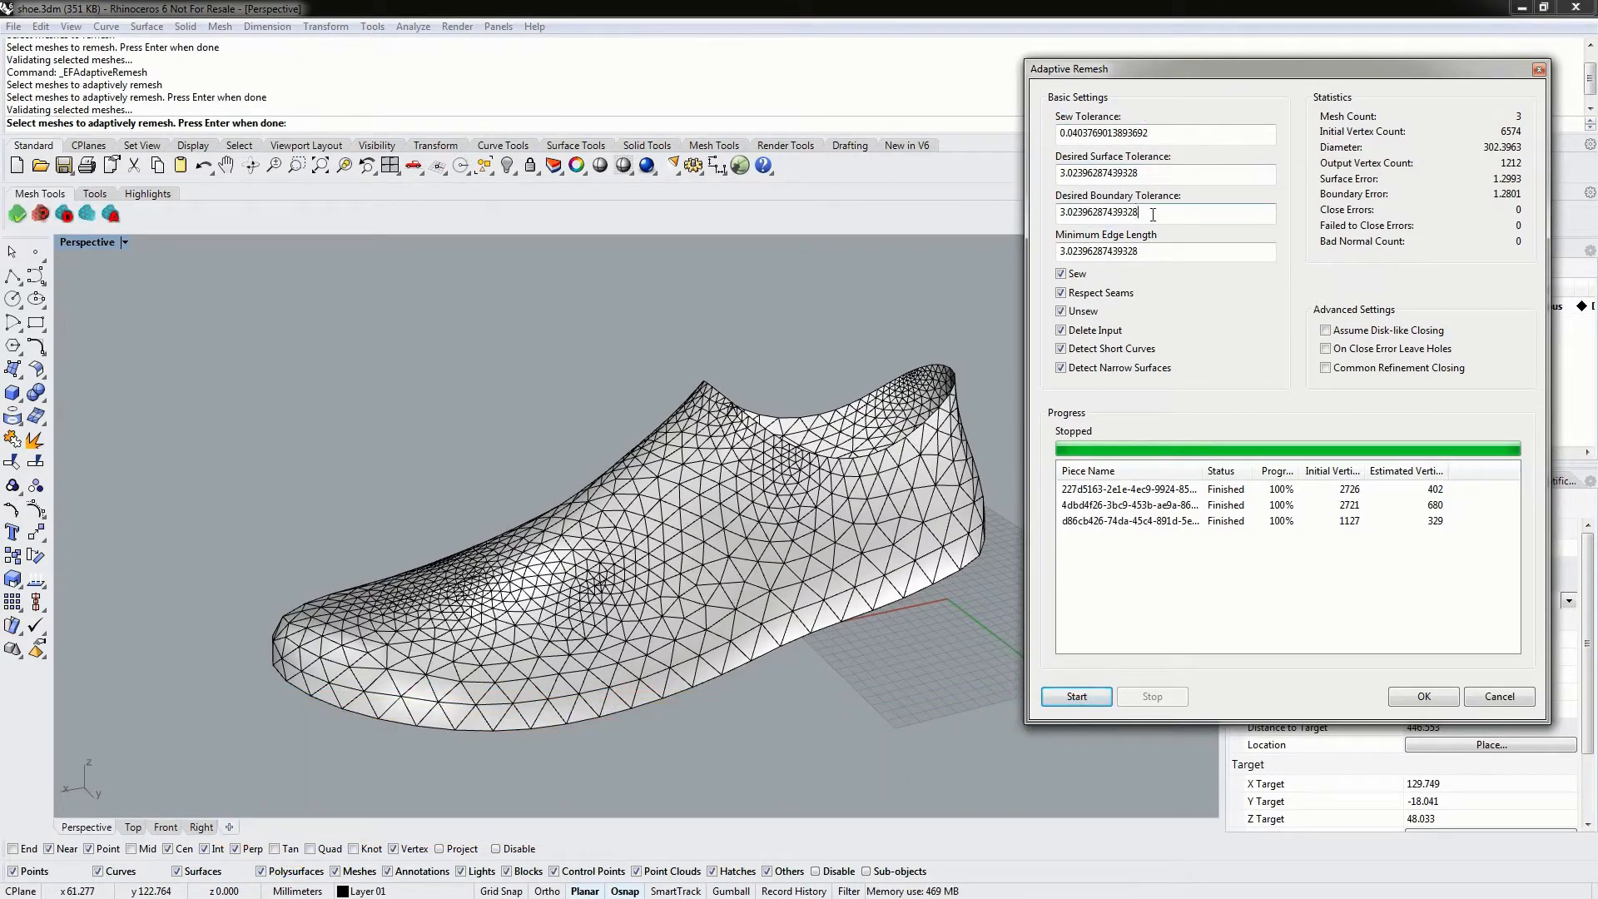
- Set the desired boundary tolerance and minimum edge length to 1, rerun the adaptive remesh despite the high vertex count, and accept the mesh
{"action": "left_click_drag", "start_coordinate": [1153, 214], "coordinate": [1056, 213]}
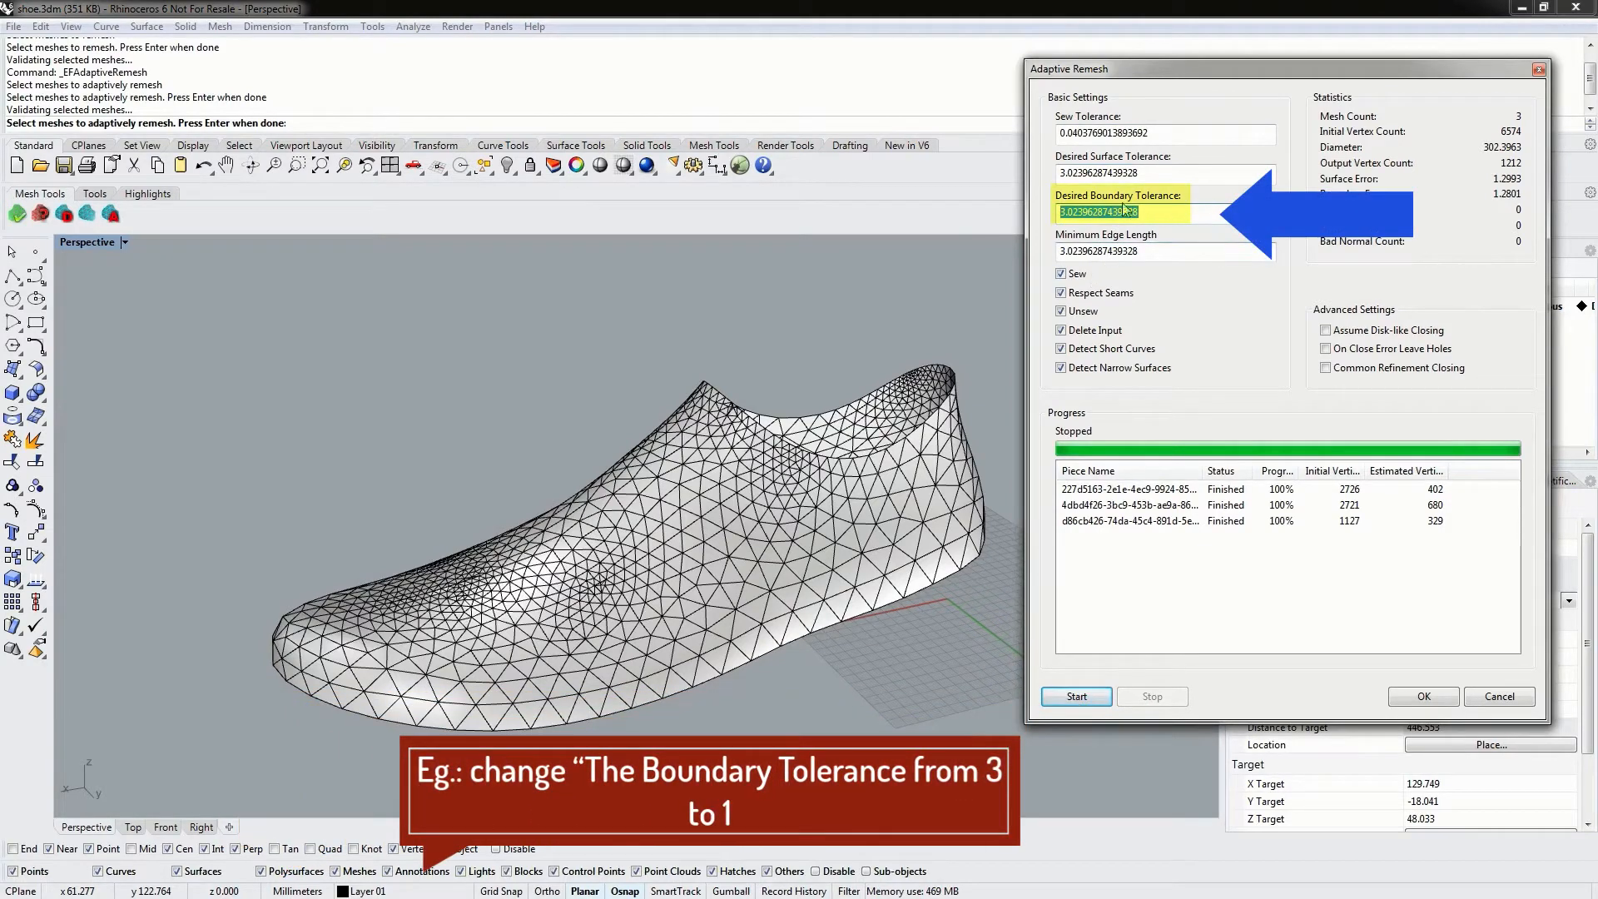
{"action": "type", "text": "1"}
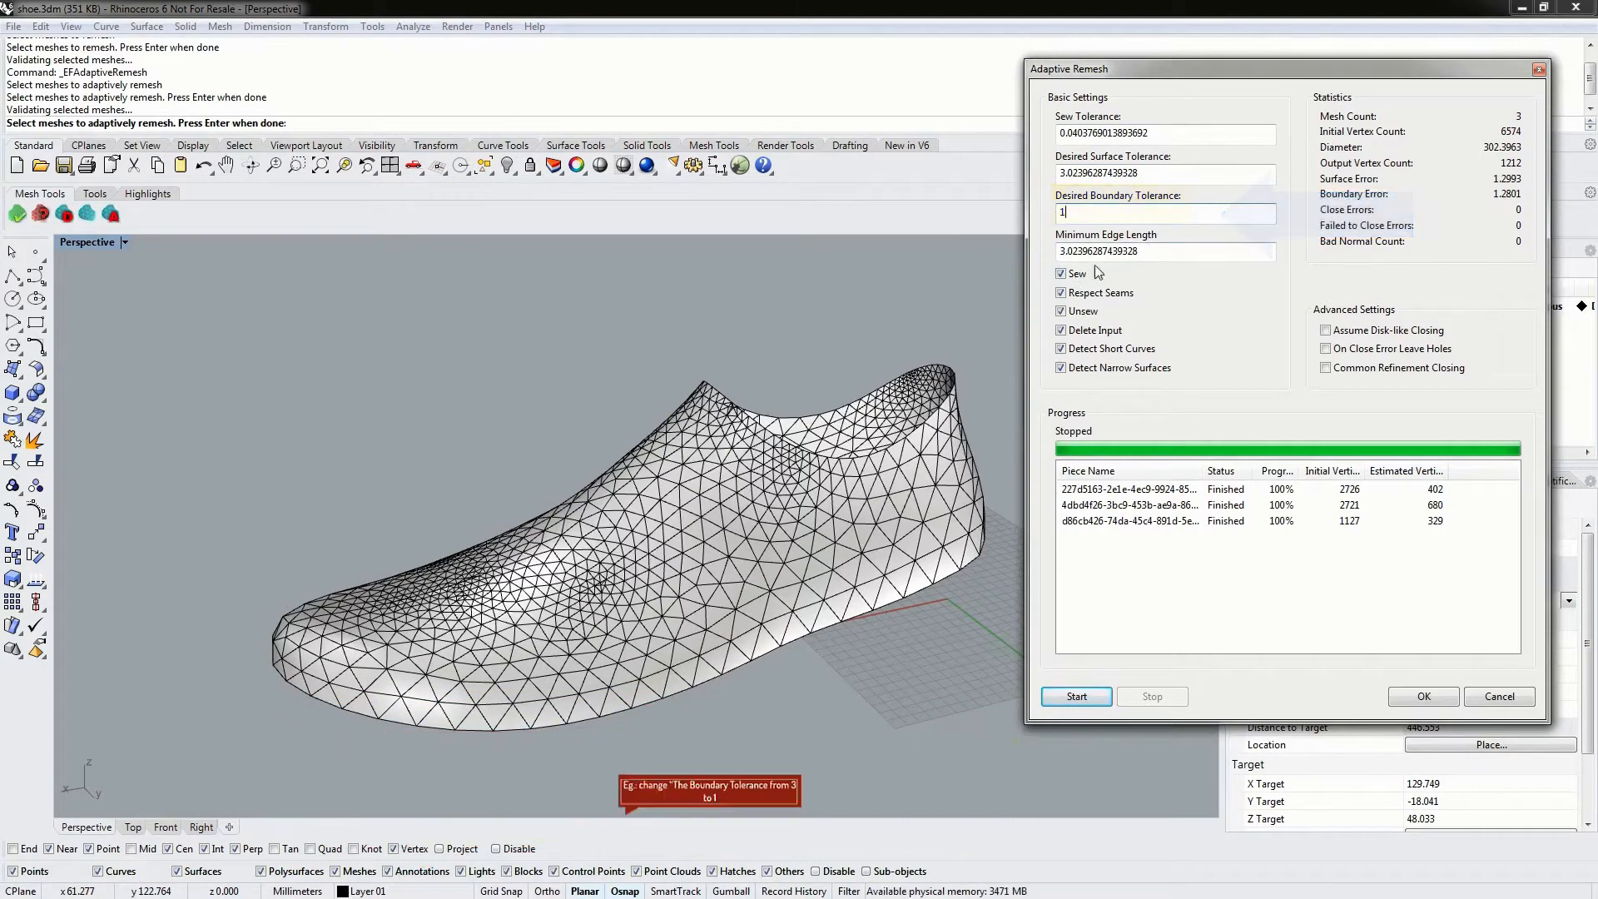
{"action": "key", "text": "Tab"}
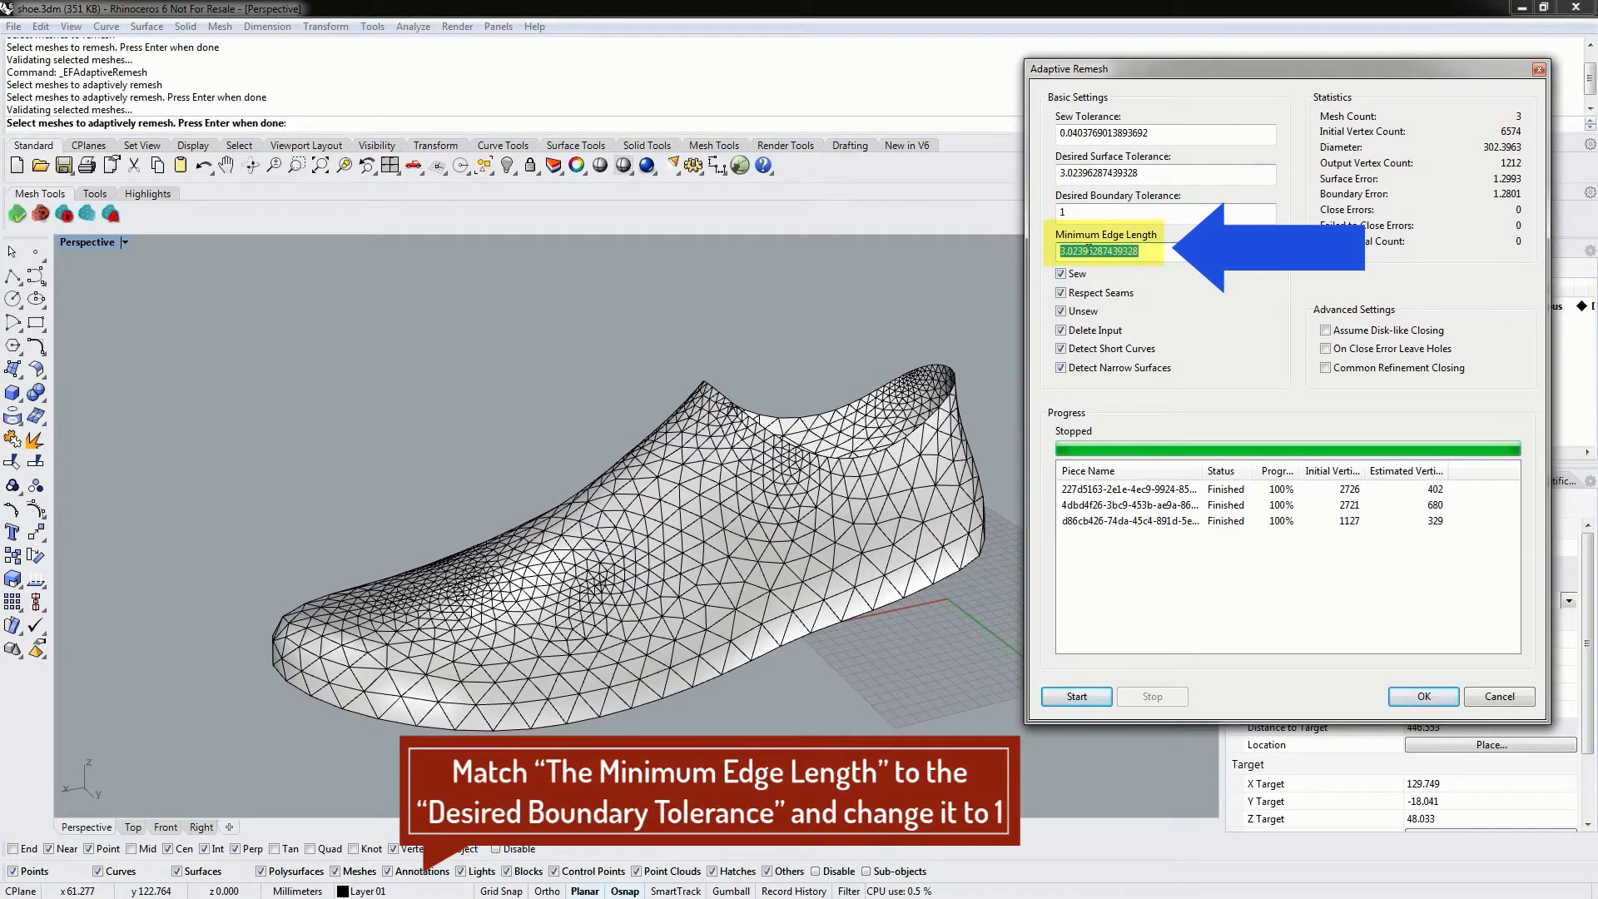
{"action": "type", "text": "1"}
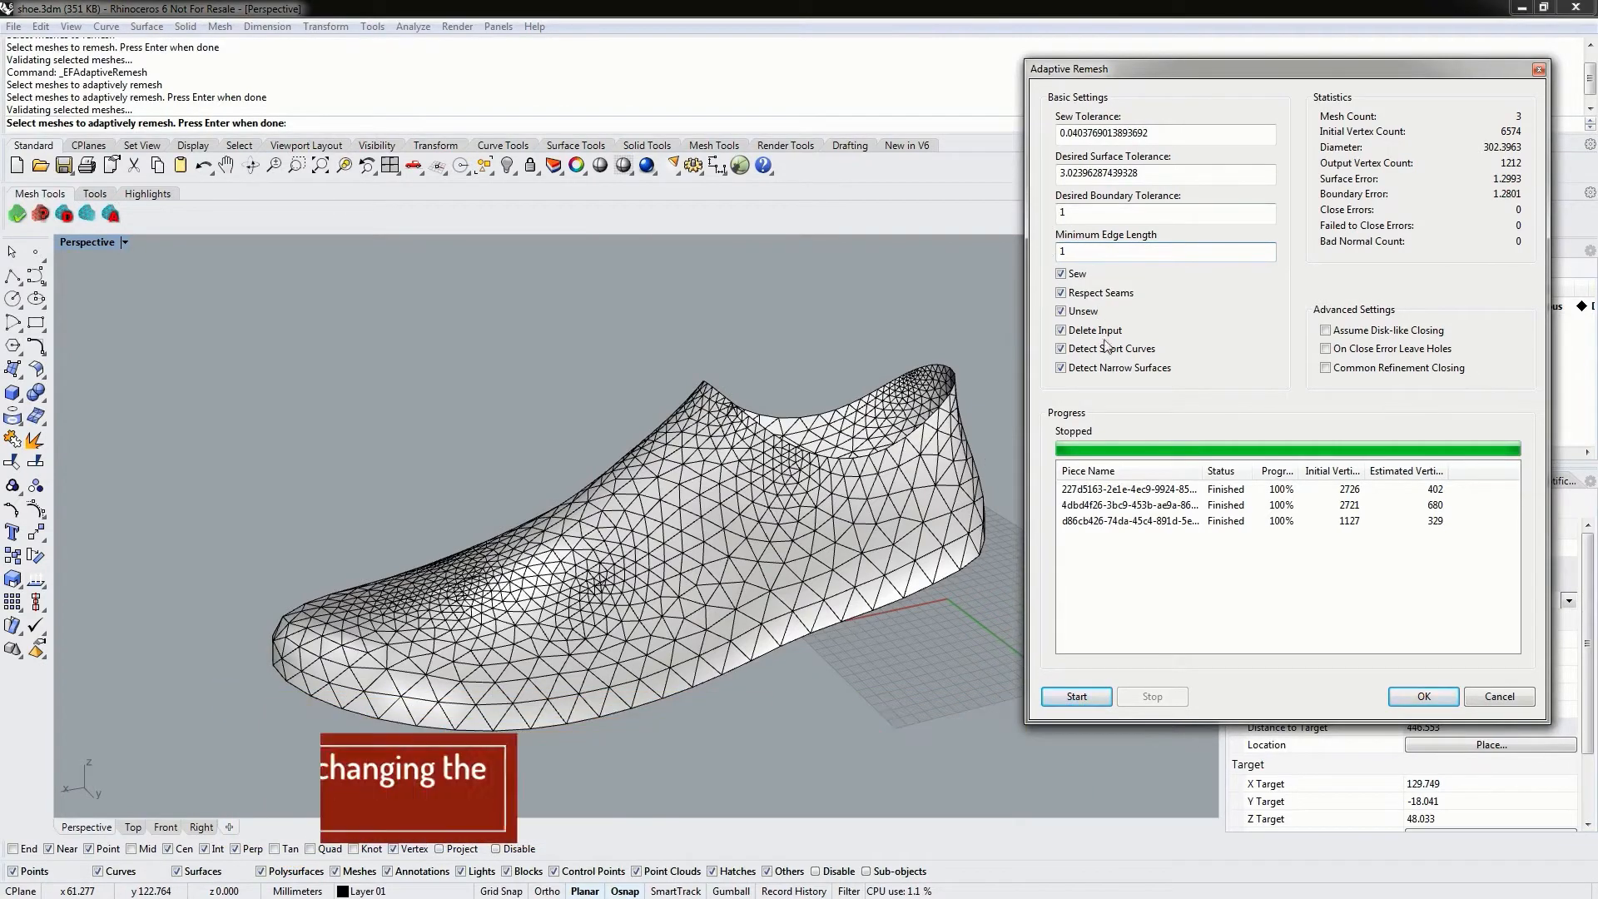
{"action": "left_click", "coordinate": [1085, 697]}
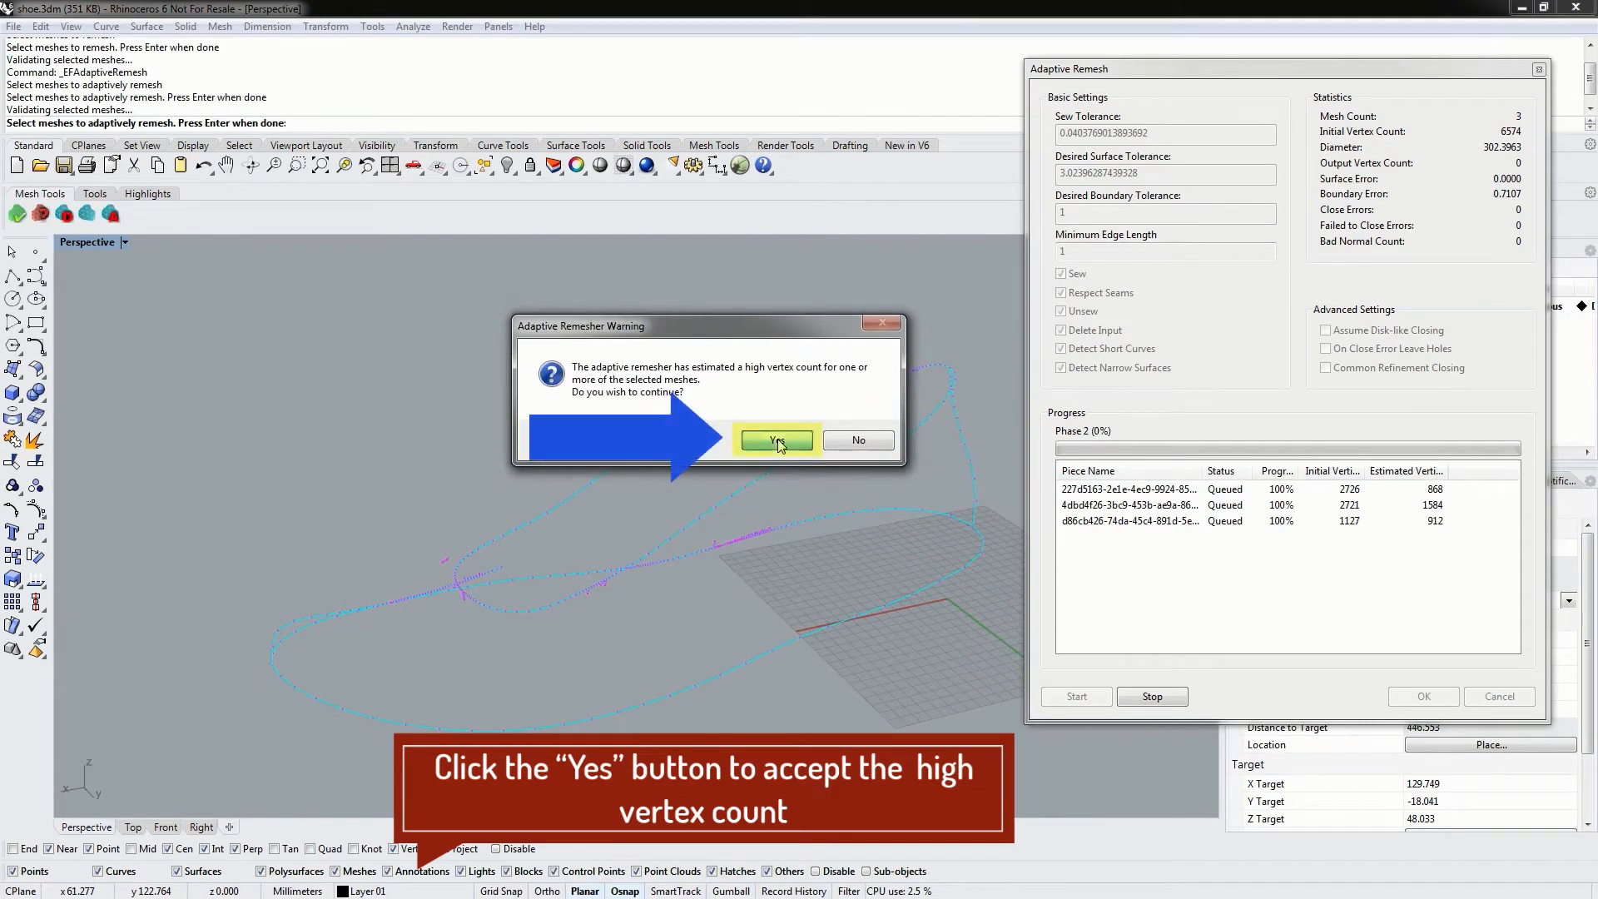
{"action": "left_click", "coordinate": [777, 442]}
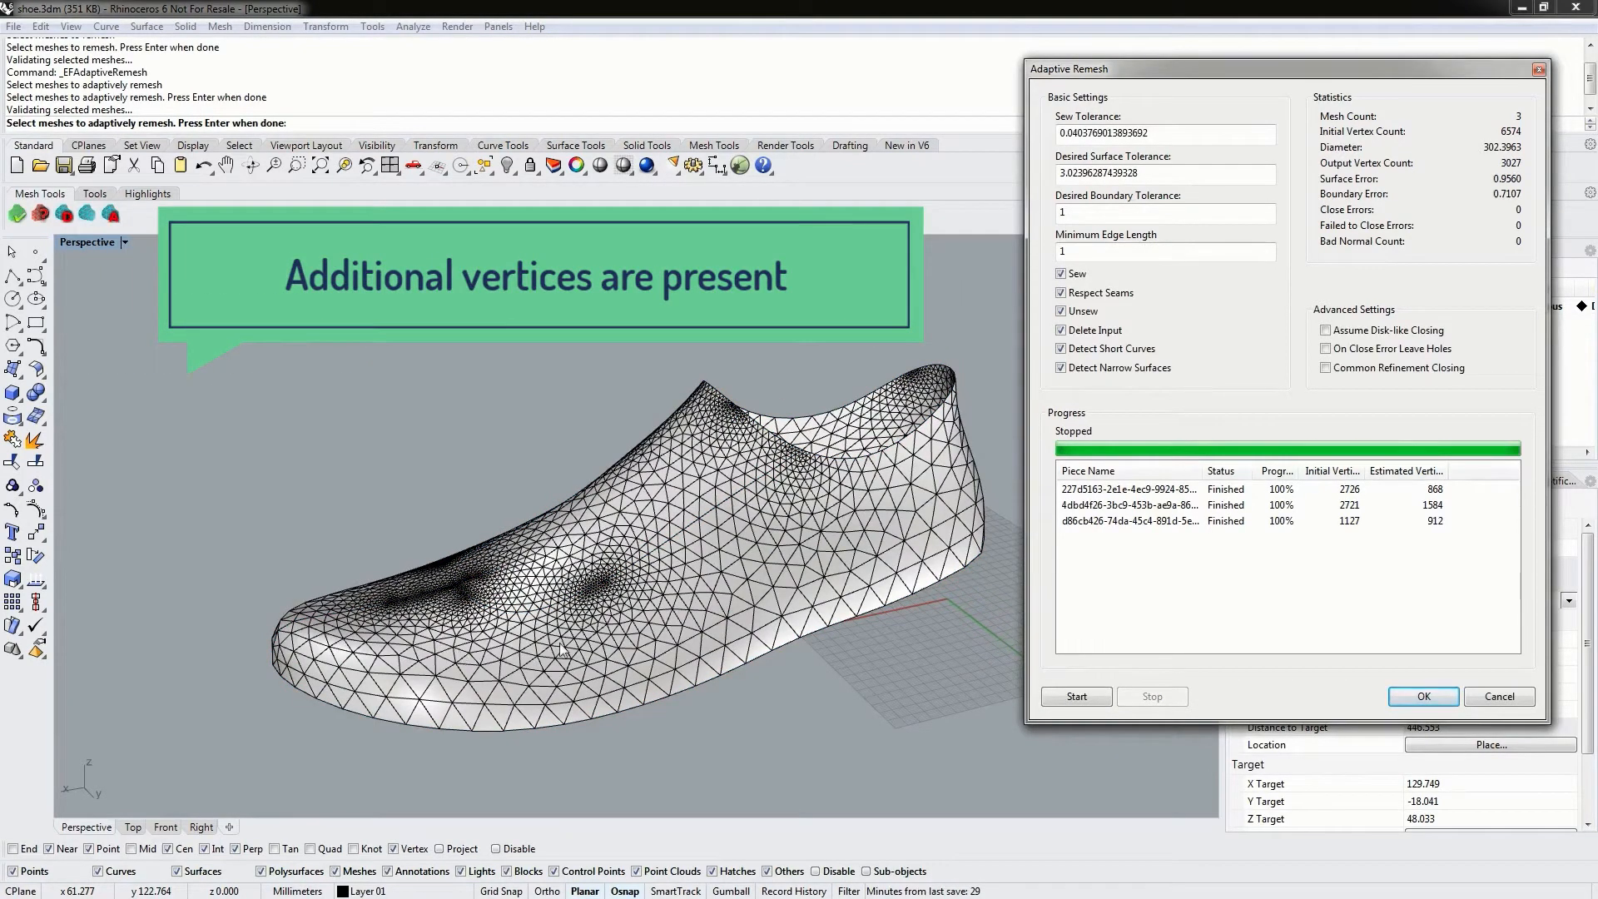
{"action": "left_click", "coordinate": [1424, 697]}
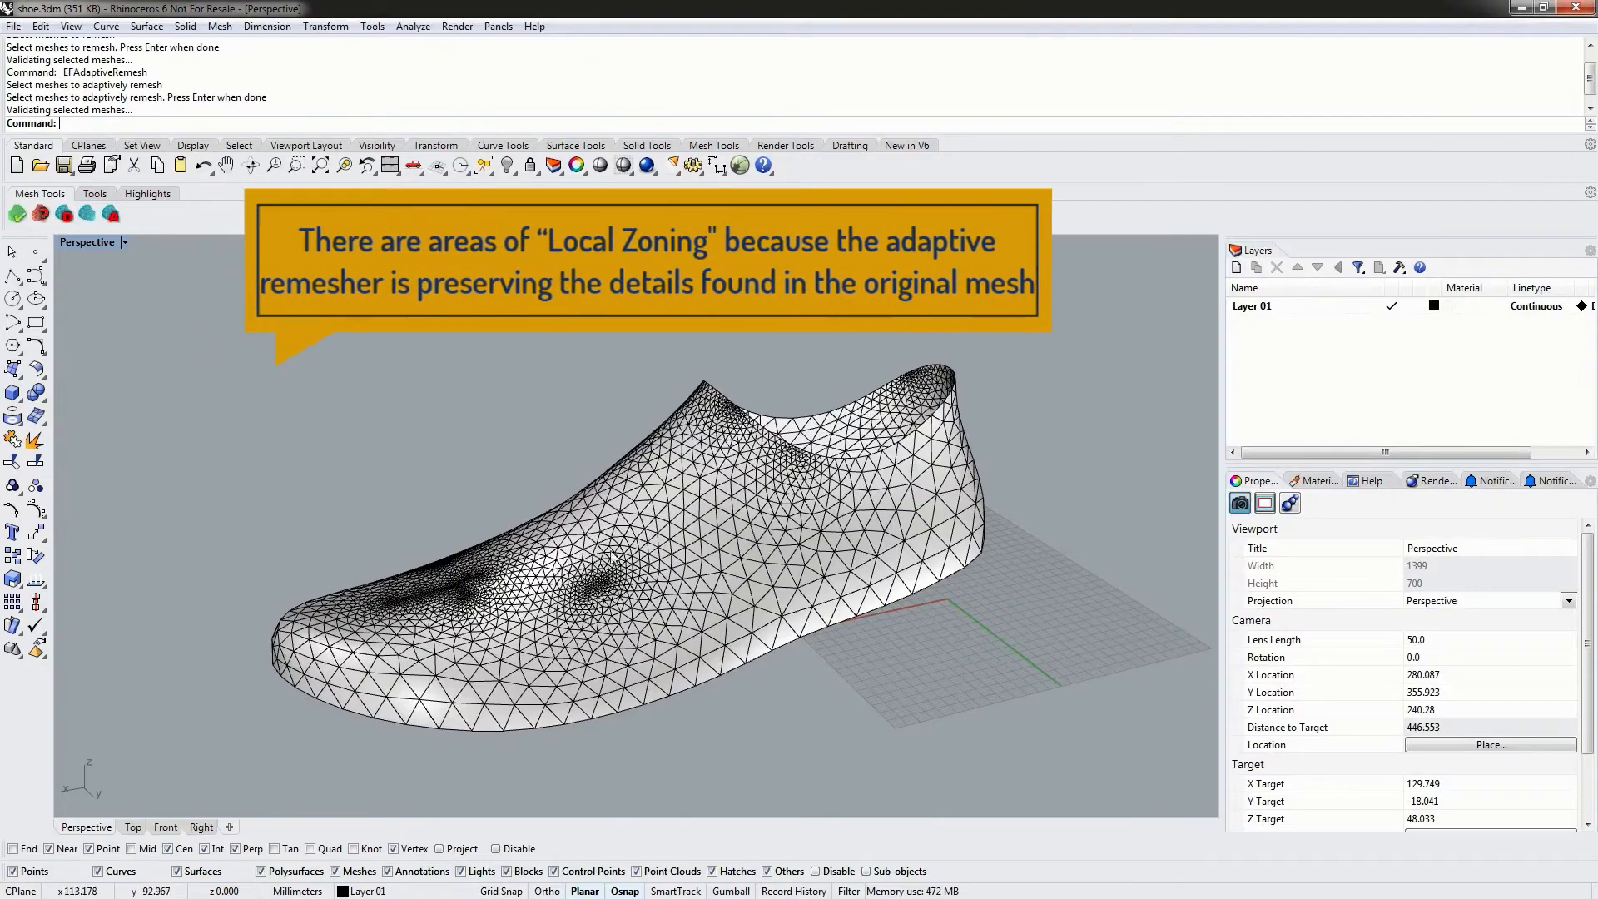
- Examine the locally refined dense zones on the remeshed shoe's upper near the toe
{"action": "mouse_move", "coordinate": [599, 574]}
{"action": "right_mouse_down"}
{"action": "mouse_move", "coordinate": [633, 575]}
{"action": "mouse_move", "coordinate": [679, 617]}
{"action": "right_mouse_up"}
{"action": "scroll", "coordinate": [680, 617], "scroll_direction": "up", "scroll_amount": 6}
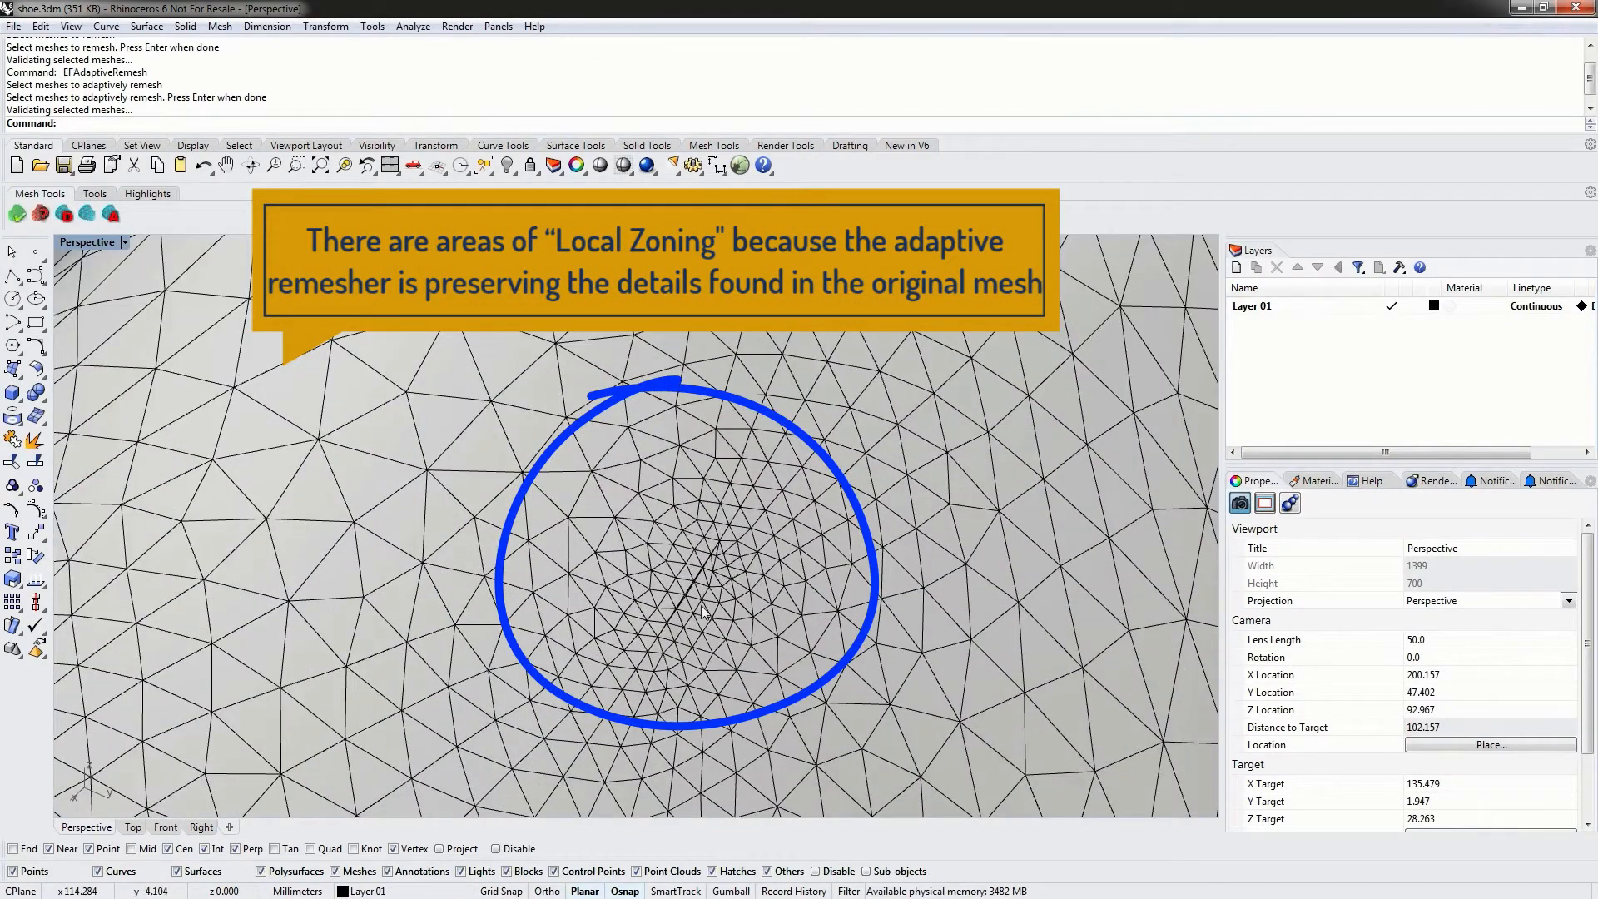
{"action": "right_click_drag", "start_coordinate": [680, 649], "coordinate": [634, 584]}
{"action": "scroll", "coordinate": [591, 448], "scroll_direction": "down", "scroll_amount": 2}
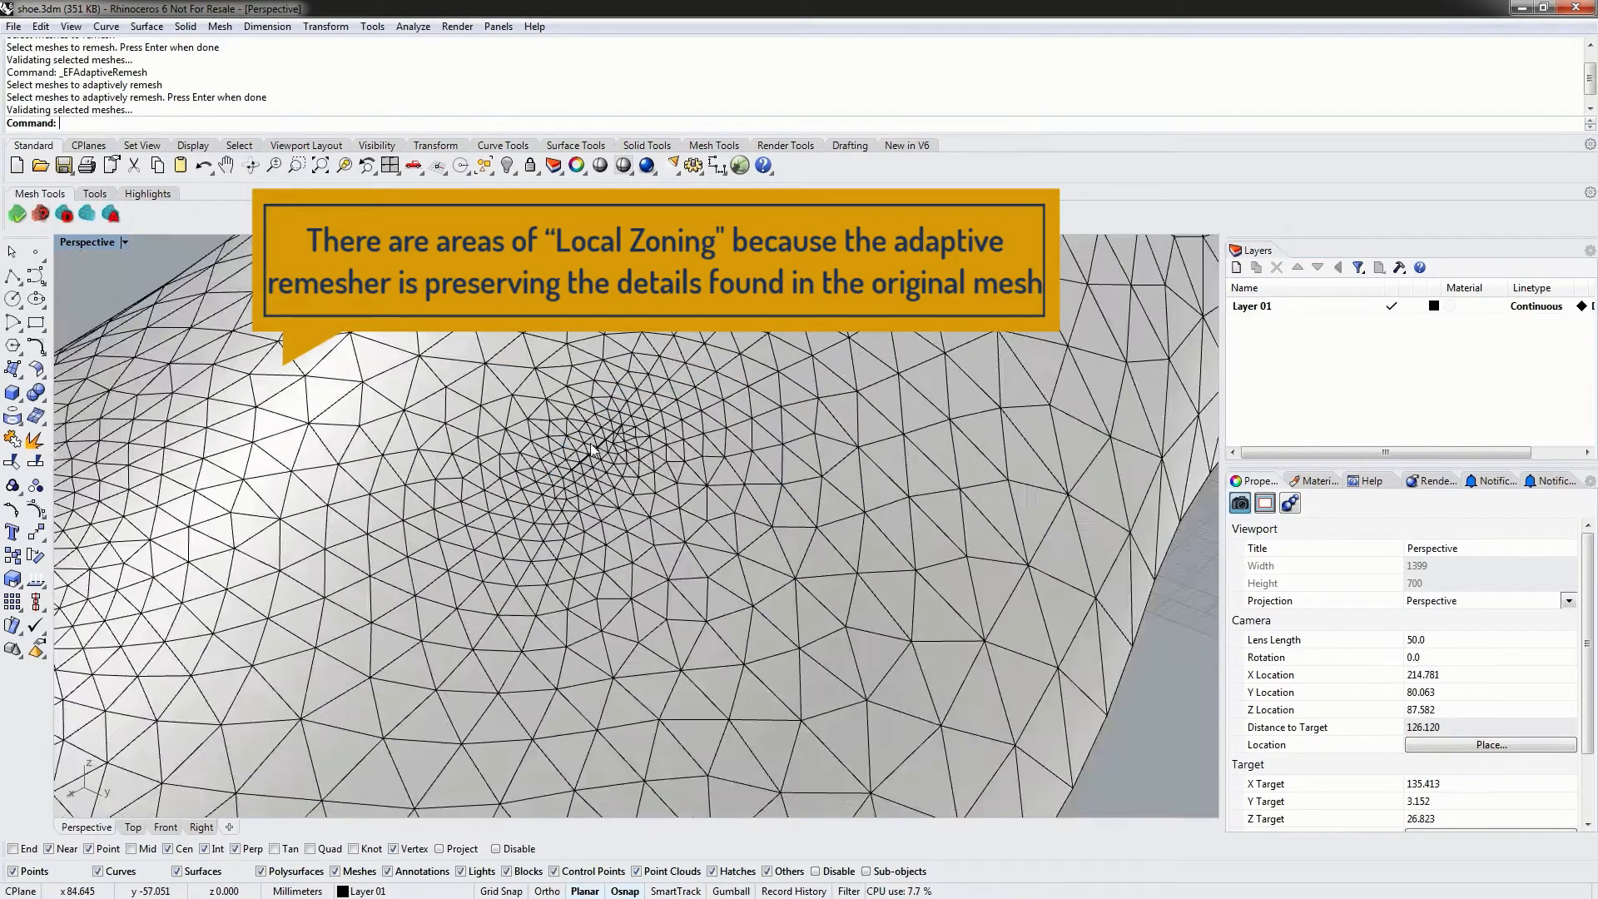
{"action": "scroll", "coordinate": [592, 447], "scroll_direction": "down", "scroll_amount": 6}
{"action": "right_click_drag", "start_coordinate": [474, 507], "coordinate": [620, 485]}
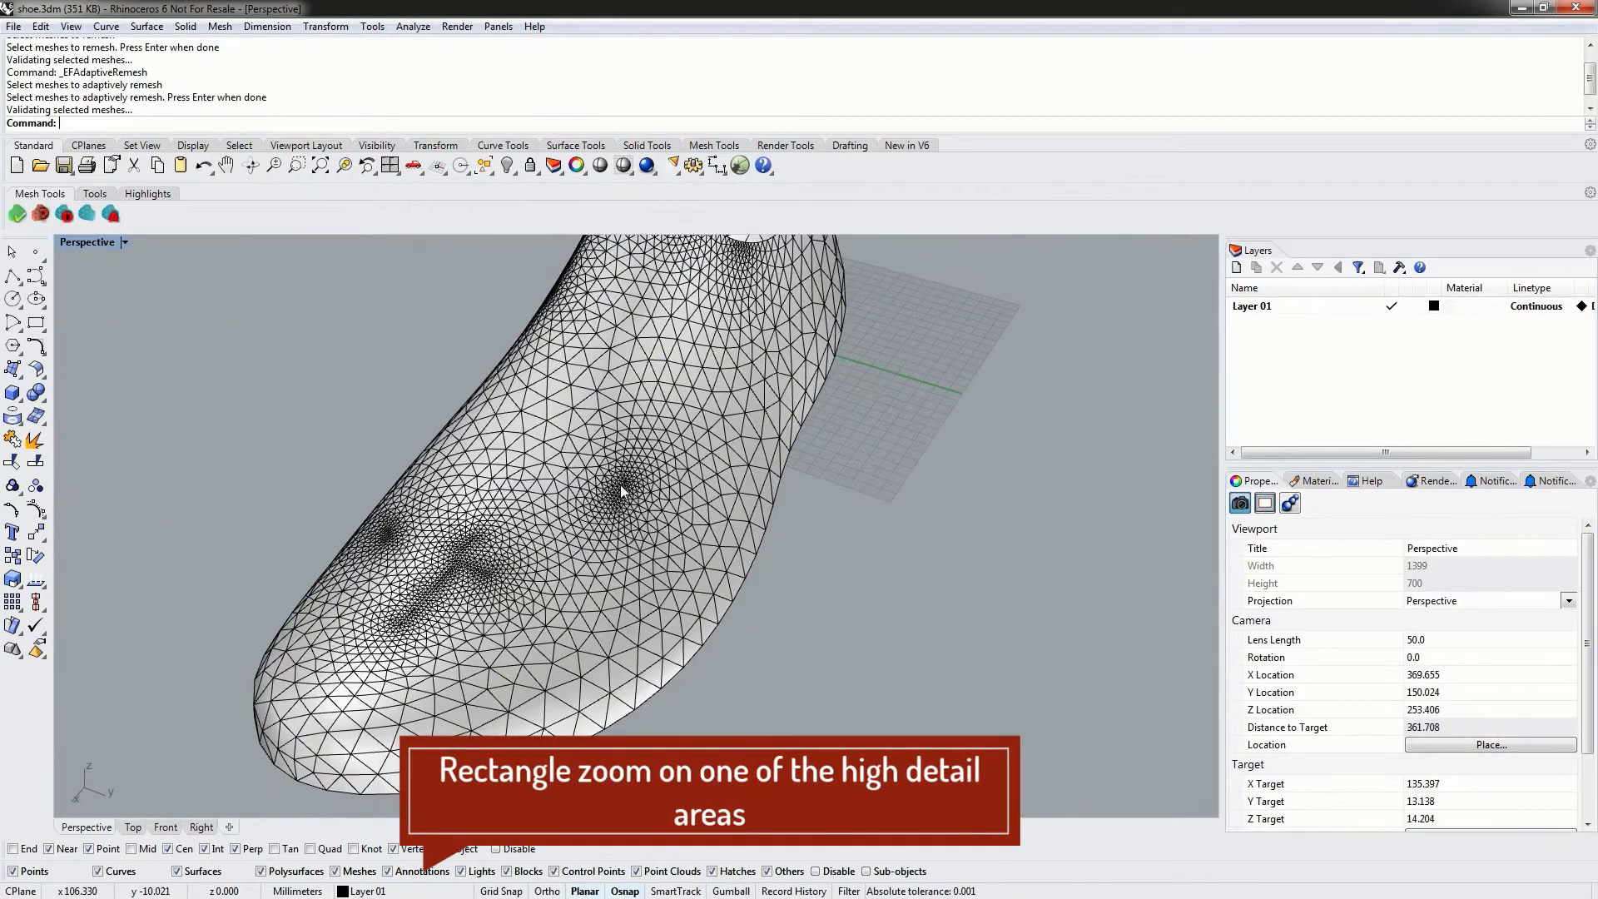
- Use the Zoom command to frame one high-detail area of the remeshed shoe's upper within a window
{"action": "type", "text": "oom"}
{"action": "key", "text": "Return"}
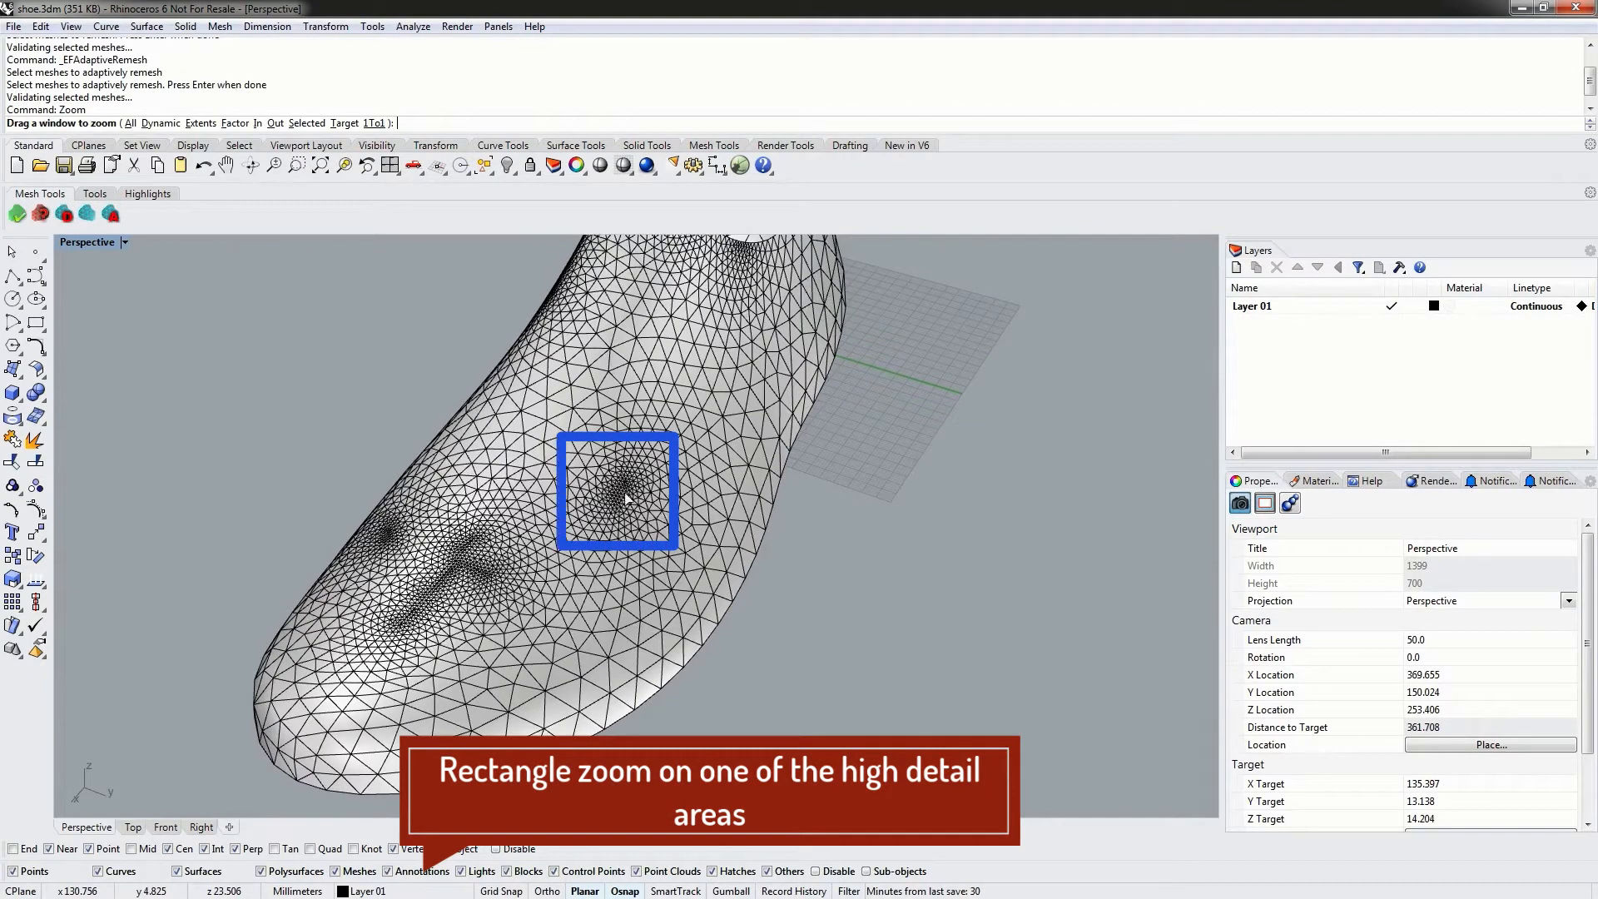
{"action": "left_click_drag", "start_coordinate": [599, 475], "coordinate": [648, 528]}
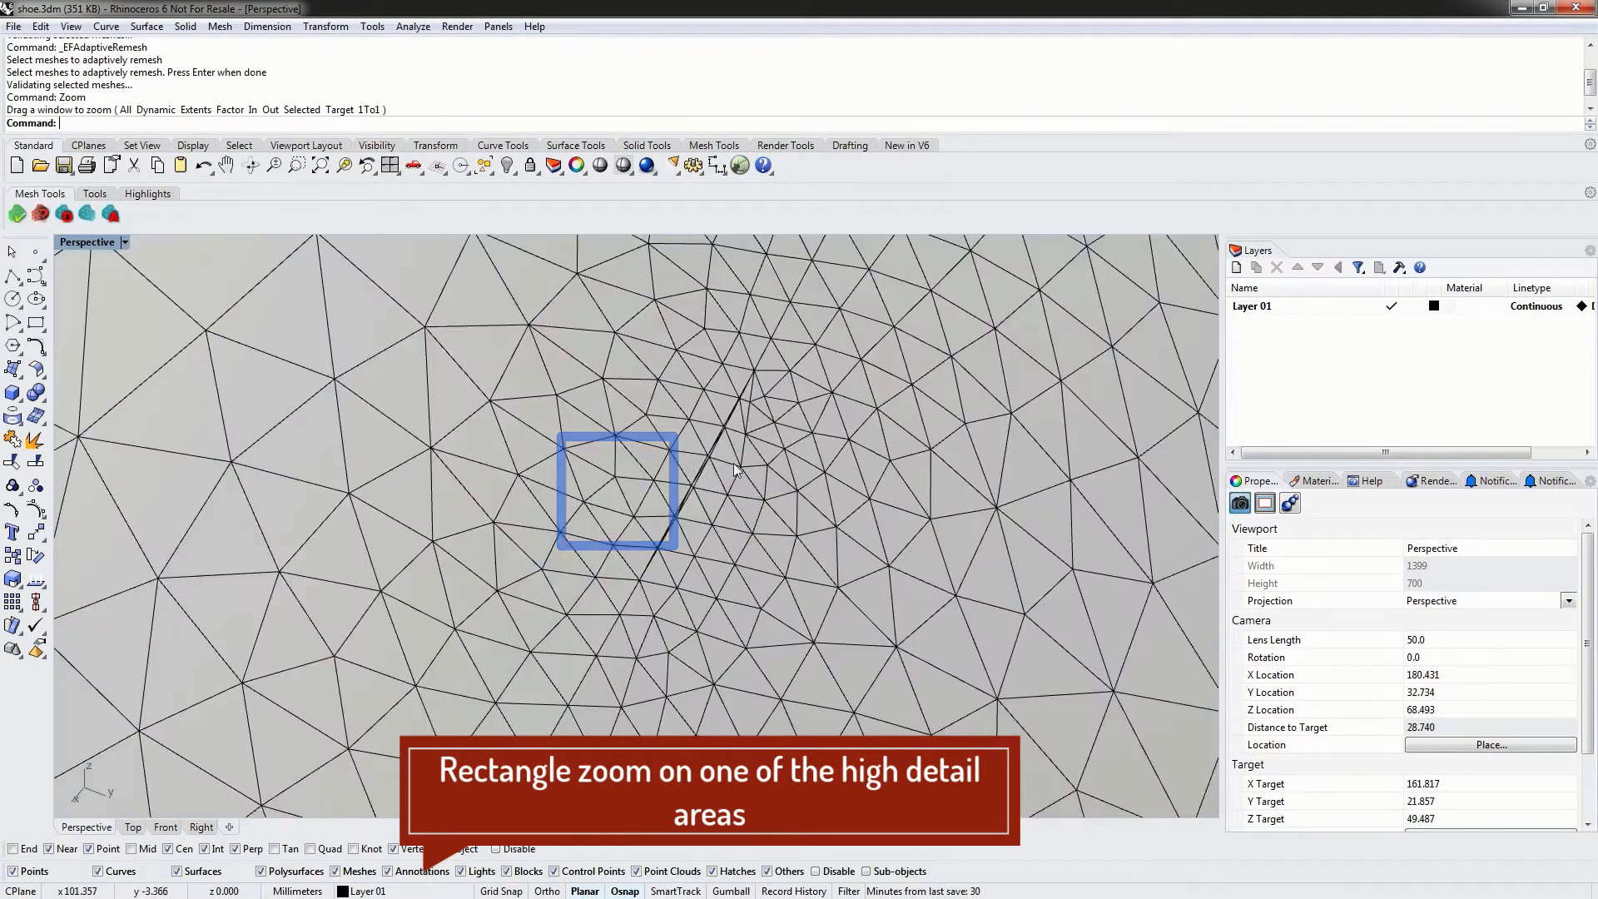
- Undo the adaptive remesh and examine the narrow triangles at the same spot, then the whole mesh before adaptive remeshing
{"action": "left_click", "coordinate": [203, 166]}
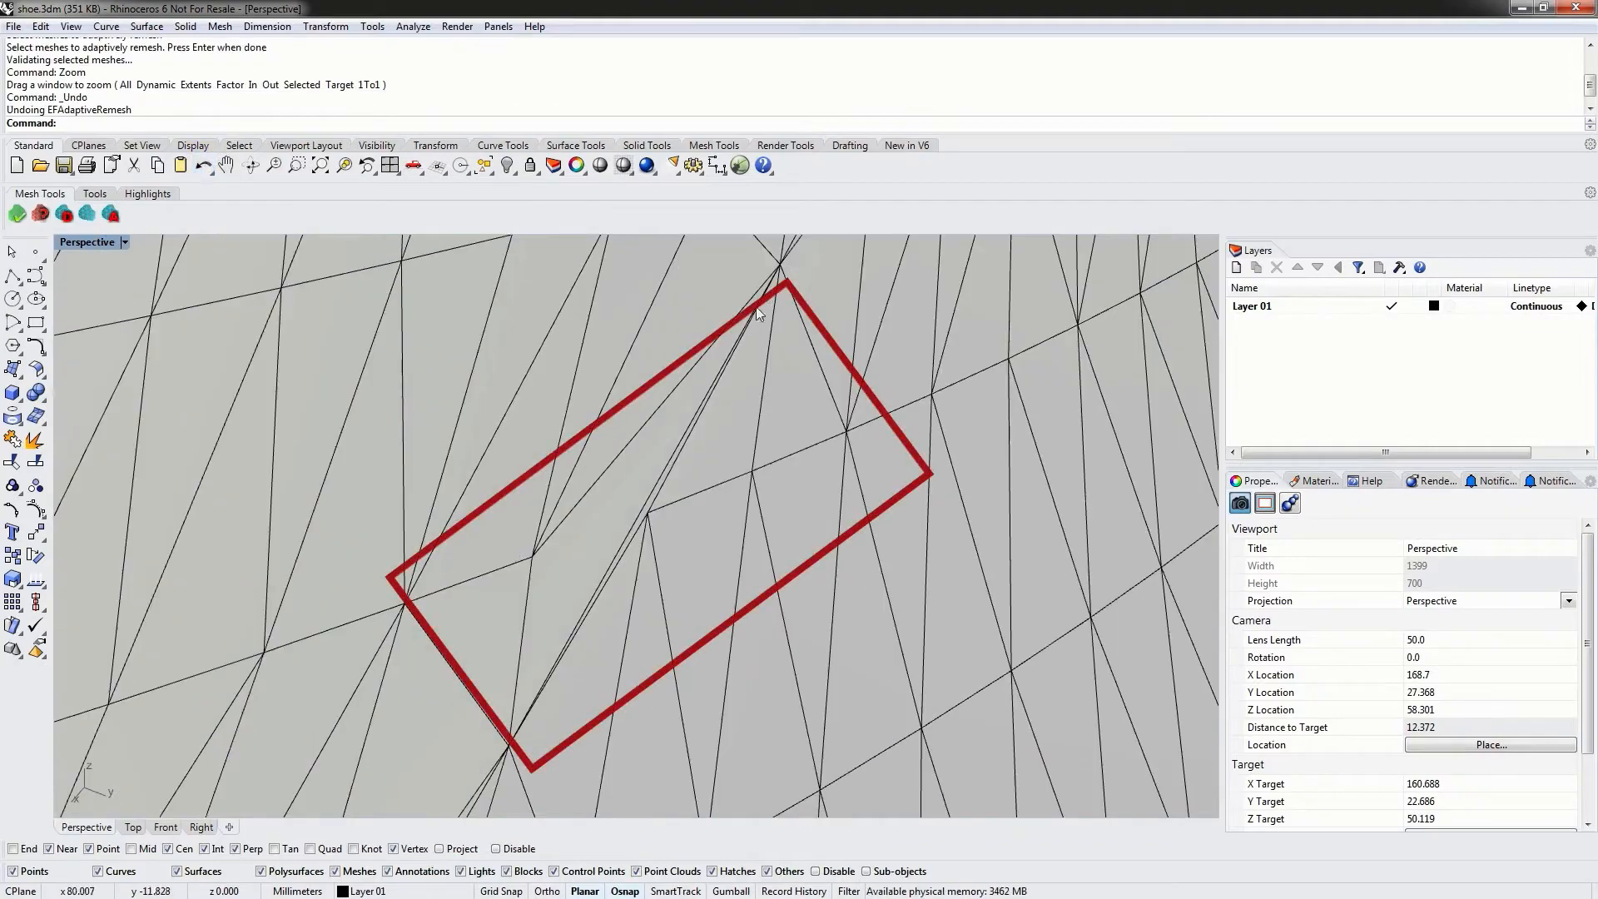
{"action": "mouse_move", "coordinate": [616, 581]}
{"action": "right_mouse_down"}
{"action": "mouse_move", "coordinate": [606, 524]}
{"action": "mouse_move", "coordinate": [625, 447]}
{"action": "mouse_move", "coordinate": [635, 418]}
{"action": "mouse_move", "coordinate": [677, 403]}
{"action": "mouse_move", "coordinate": [698, 416]}
{"action": "mouse_move", "coordinate": [678, 403]}
{"action": "mouse_move", "coordinate": [477, 487]}
{"action": "mouse_move", "coordinate": [204, 508]}
{"action": "mouse_move", "coordinate": [275, 550]}
{"action": "mouse_move", "coordinate": [477, 606]}
{"action": "right_mouse_up"}
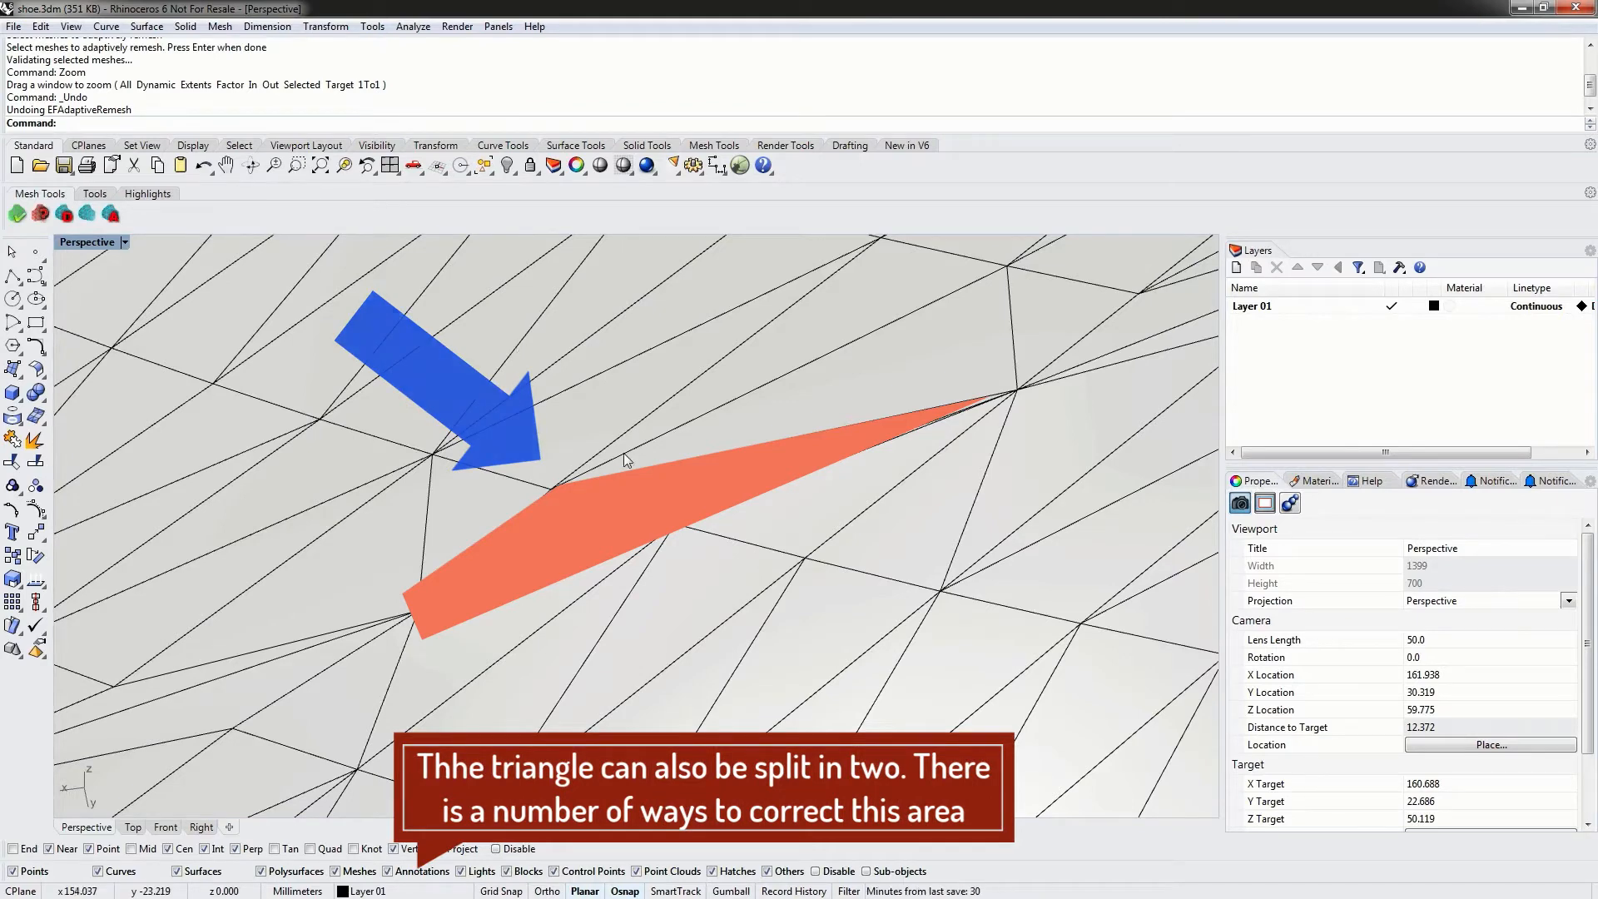
{"action": "scroll", "coordinate": [626, 507], "scroll_direction": "down", "scroll_amount": 2}
{"action": "scroll", "coordinate": [624, 496], "scroll_direction": "down", "scroll_amount": 15}
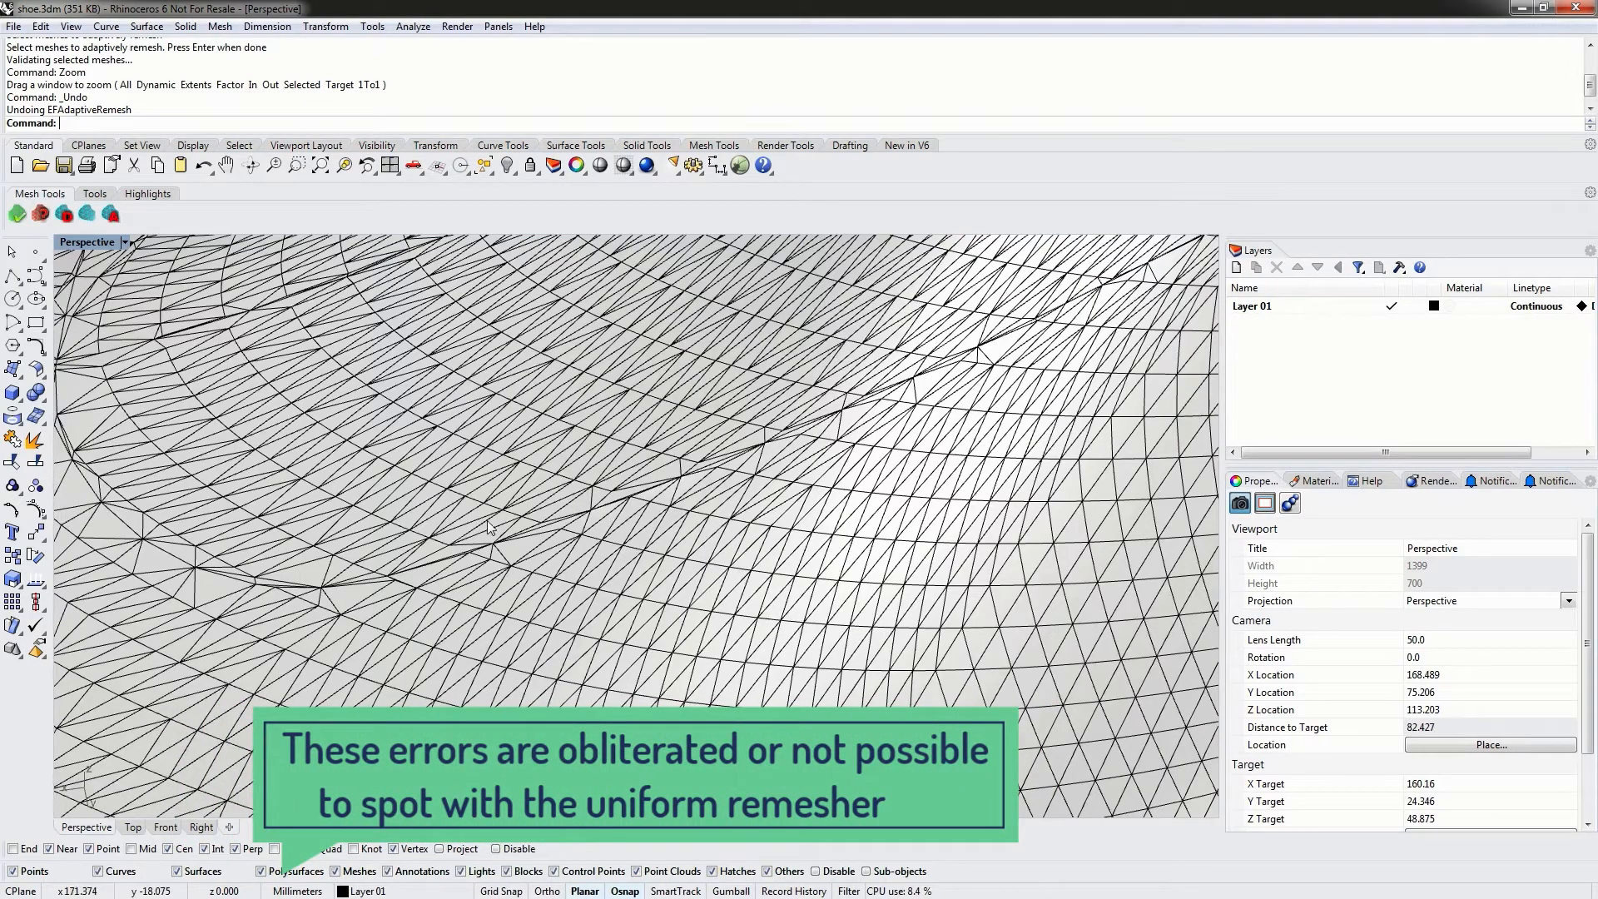
{"action": "scroll", "coordinate": [651, 482], "scroll_direction": "down", "scroll_amount": 4}
{"action": "scroll", "coordinate": [650, 482], "scroll_direction": "down", "scroll_amount": 16}
{"action": "right_click_drag", "start_coordinate": [651, 482], "coordinate": [692, 465]}
{"action": "right_click_drag", "start_coordinate": [870, 441], "coordinate": [768, 509]}
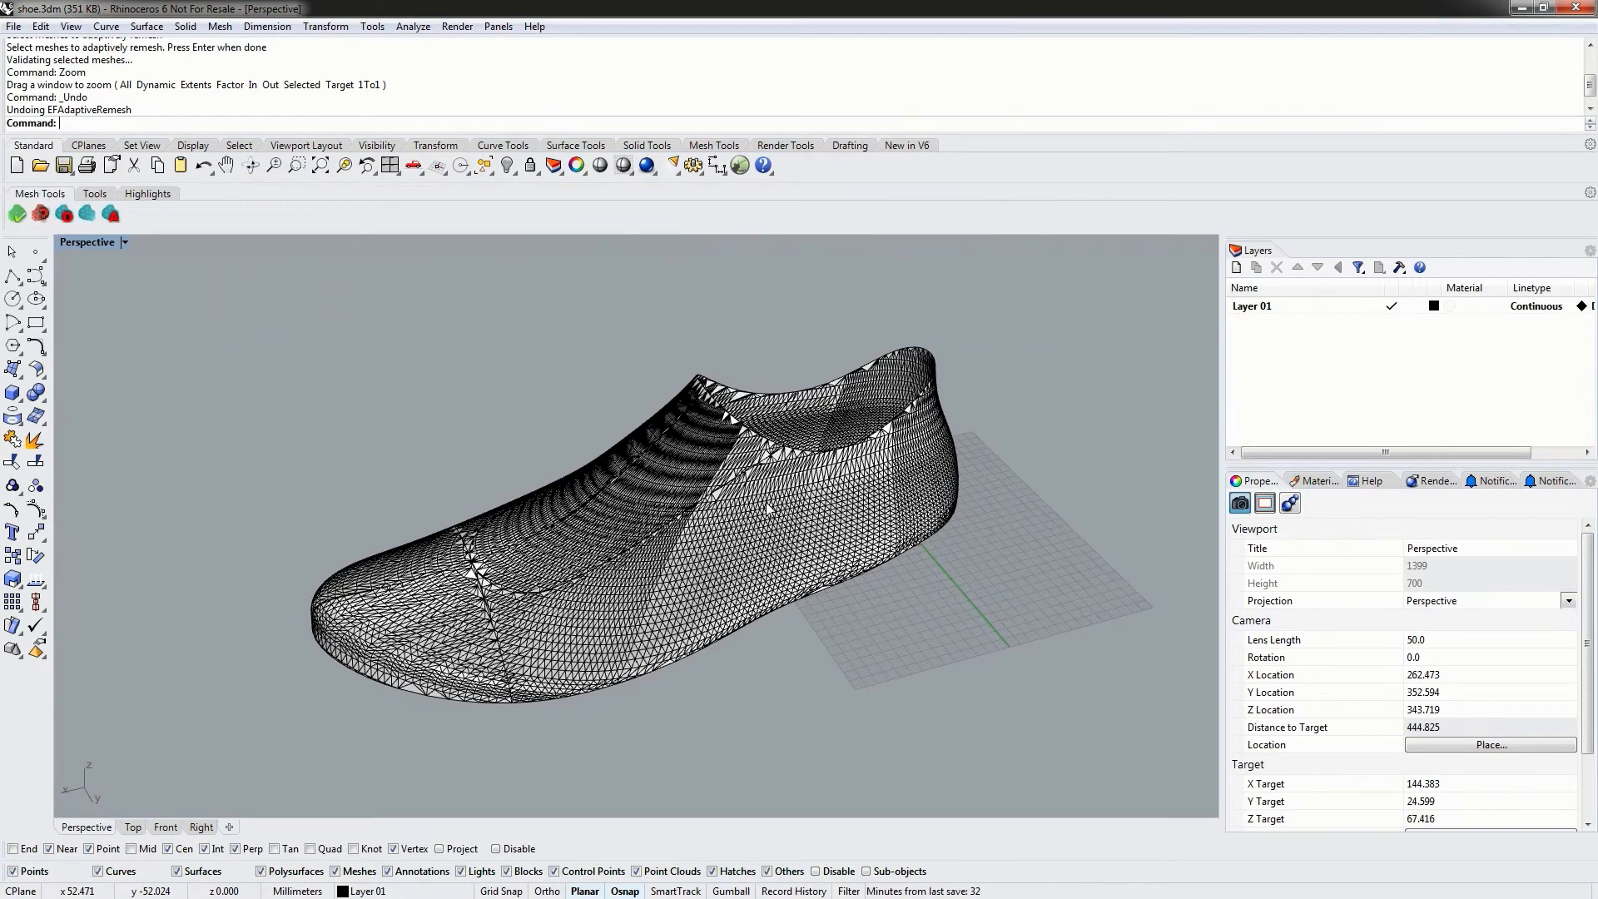
- Undo the earlier uniform remesh as well, then redo both it and the adaptive remesh
{"action": "left_click", "coordinate": [202, 166]}
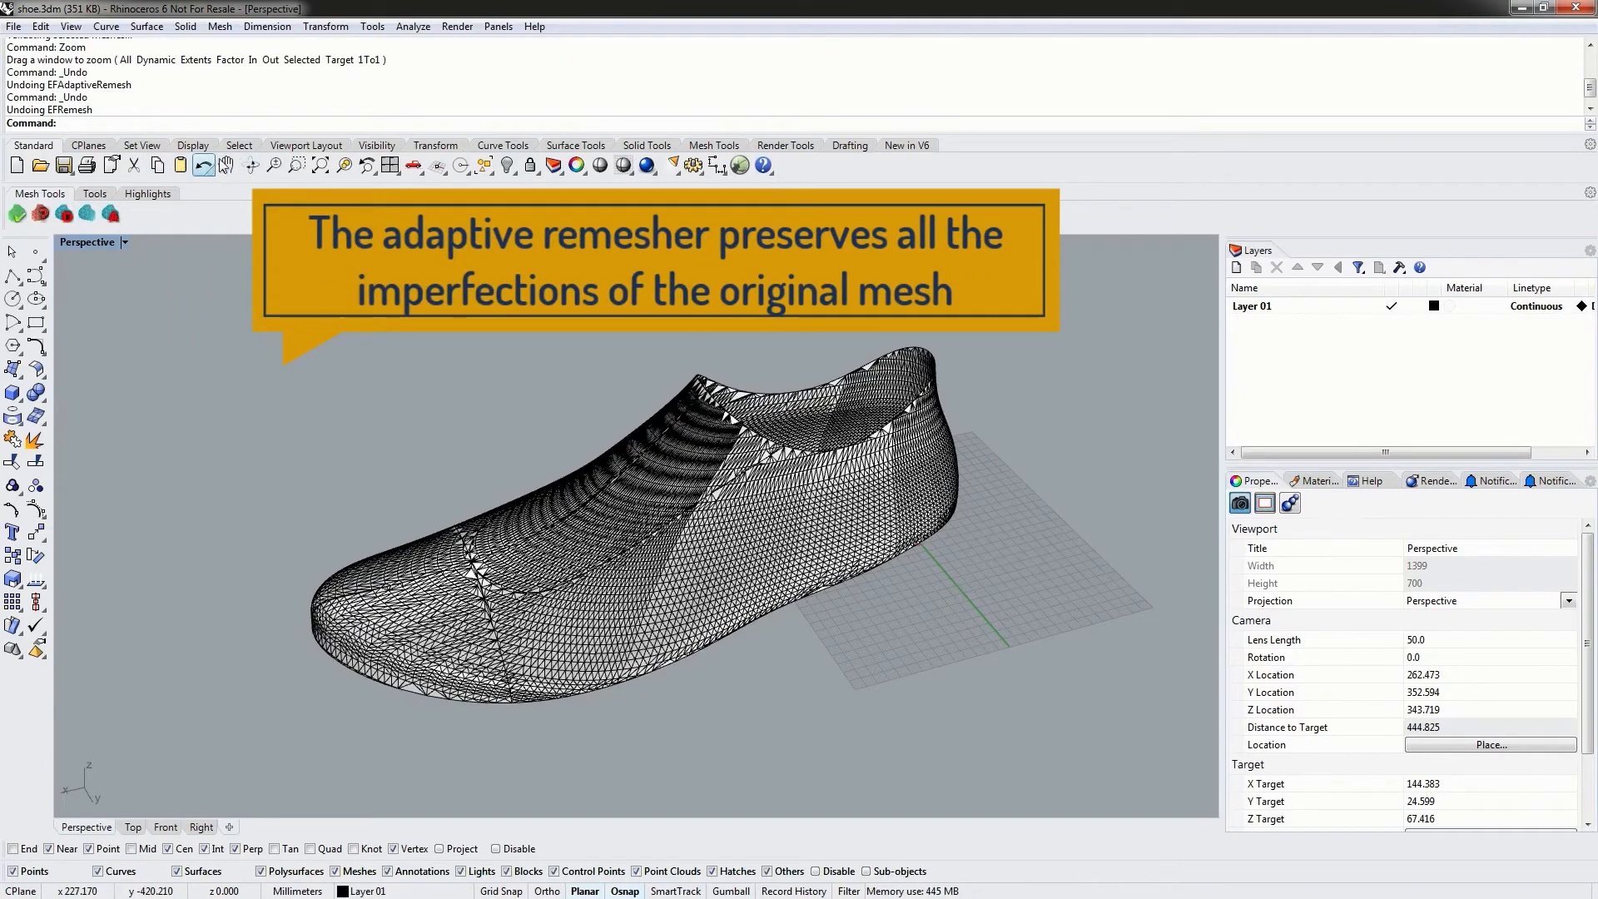
{"action": "right_click", "coordinate": [201, 166]}
{"action": "right_click", "coordinate": [202, 166]}
- Examine from several angles how the adaptive remesh preserves small imperfections on the shoe's upper
{"action": "scroll", "coordinate": [574, 560], "scroll_direction": "up", "scroll_amount": 6}
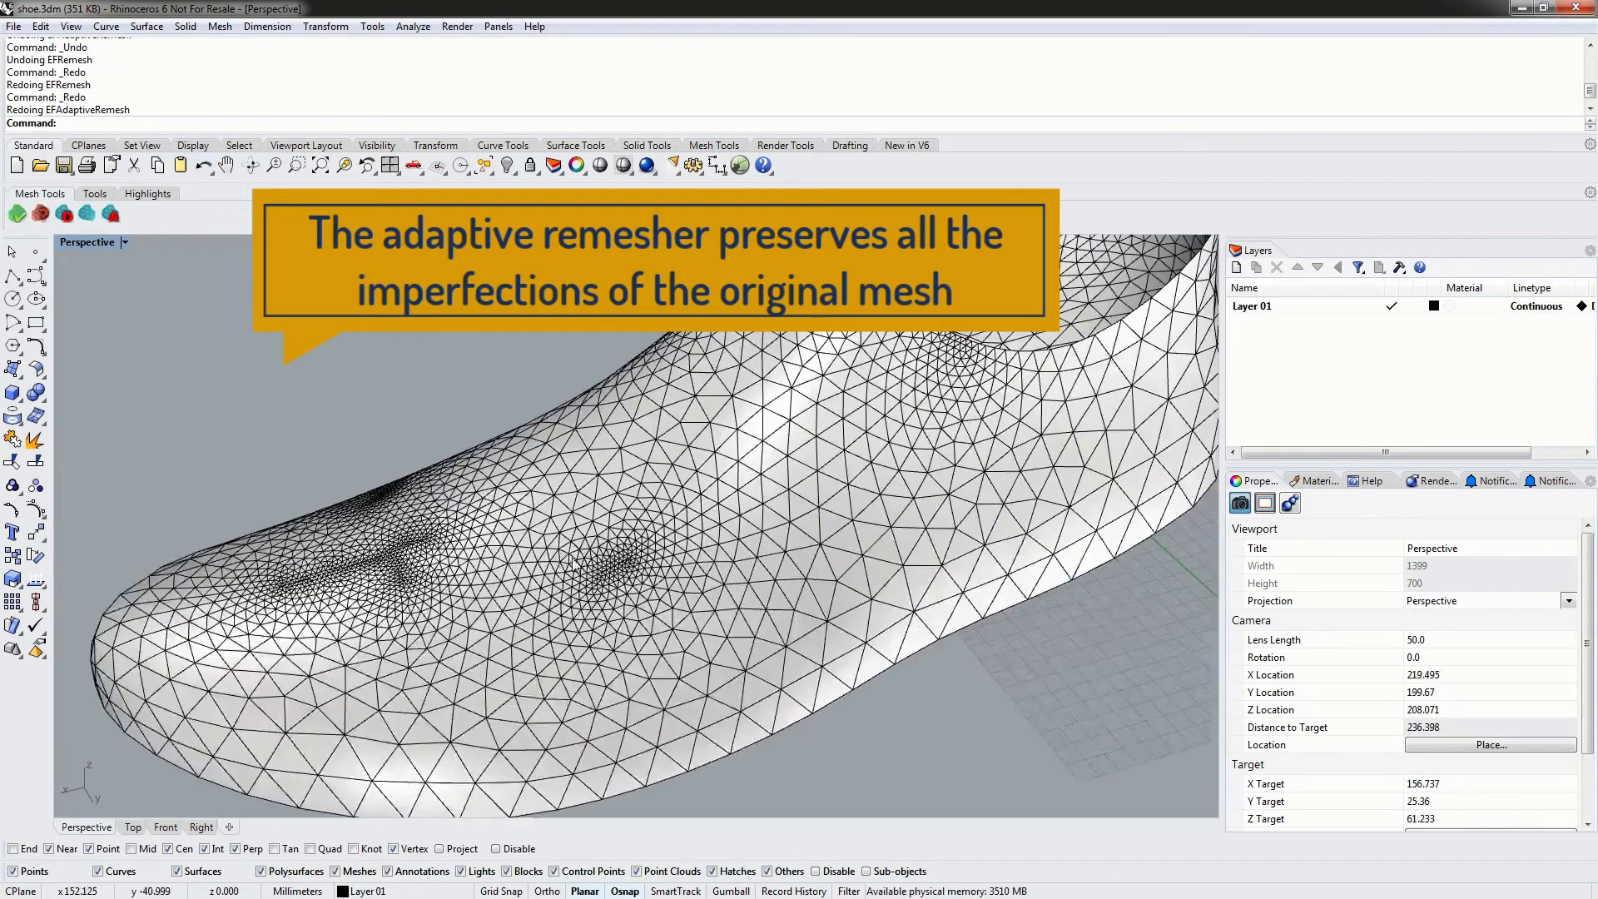
{"action": "right_click_drag", "start_coordinate": [575, 559], "coordinate": [649, 587]}
{"action": "mouse_move", "coordinate": [345, 621]}
{"action": "right_mouse_down"}
{"action": "mouse_move", "coordinate": [449, 626]}
{"action": "mouse_move", "coordinate": [344, 624]}
{"action": "right_mouse_up"}
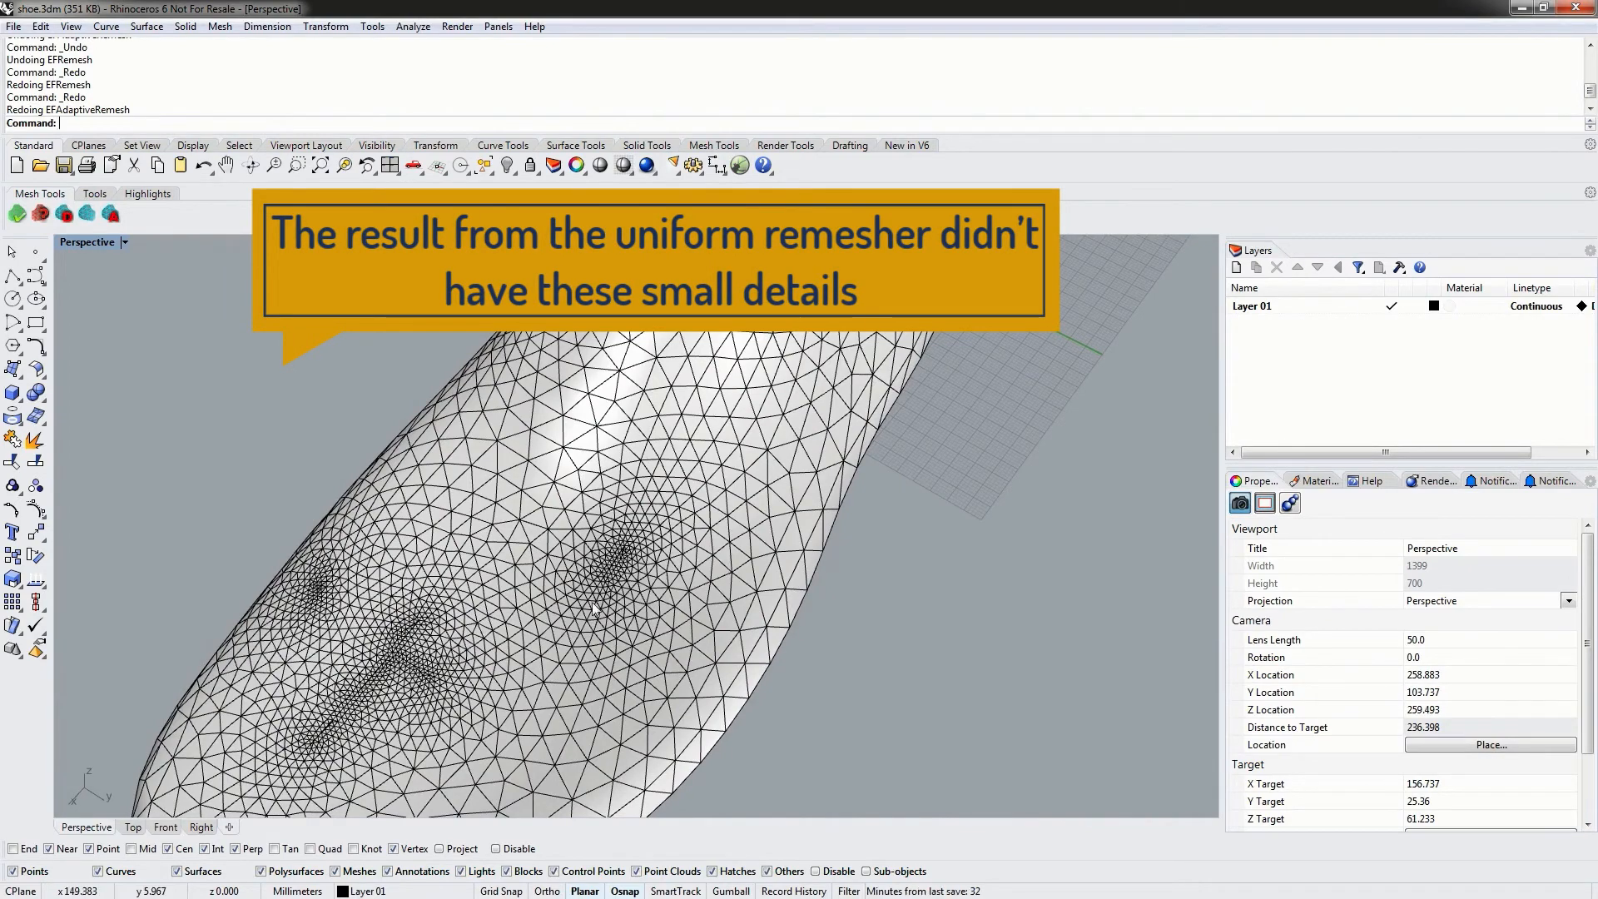
{"action": "right_click_drag", "start_coordinate": [593, 609], "coordinate": [582, 602]}
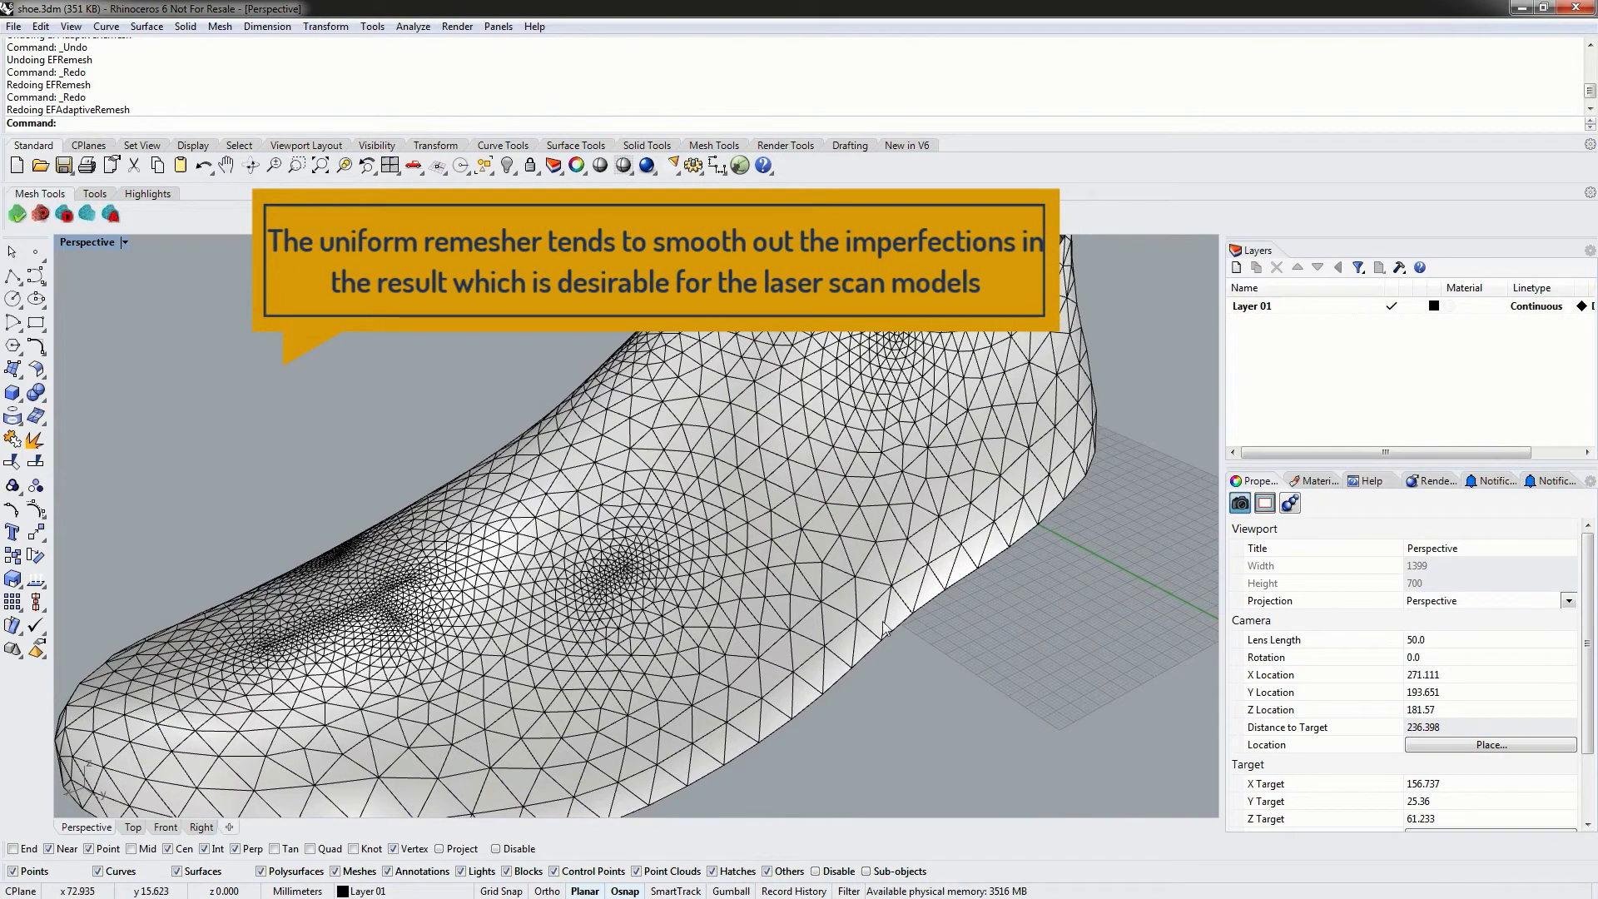
{"action": "right_click_drag", "start_coordinate": [841, 628], "coordinate": [721, 644]}
{"action": "scroll", "coordinate": [768, 497], "scroll_direction": "down", "scroll_amount": 10}
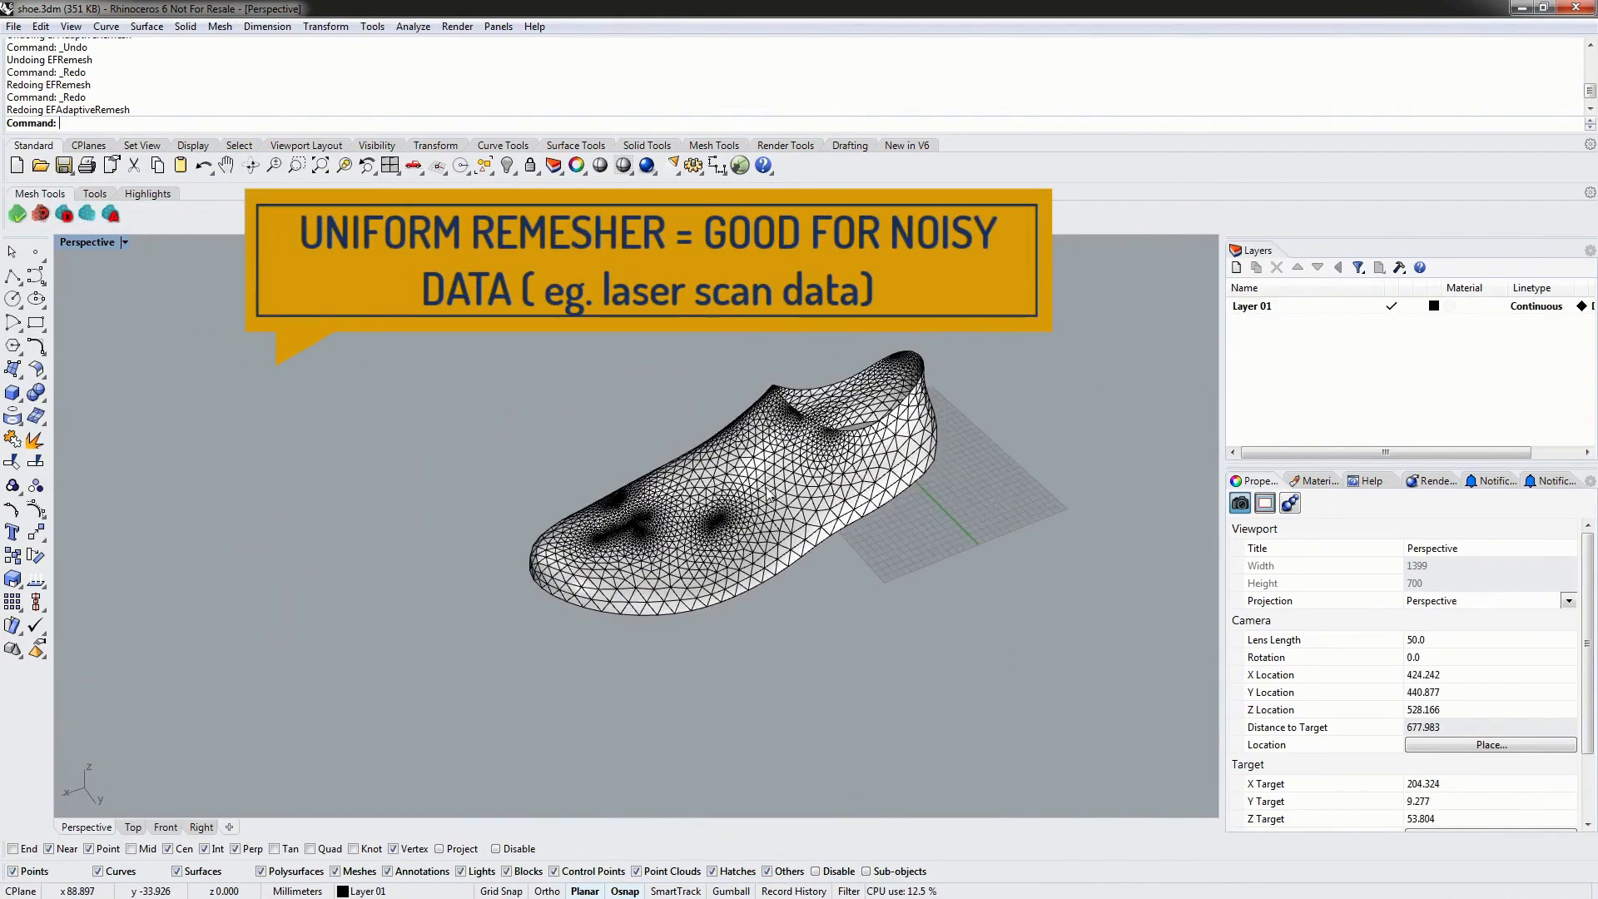
{"action": "right_click_drag", "start_coordinate": [762, 506], "coordinate": [729, 492]}
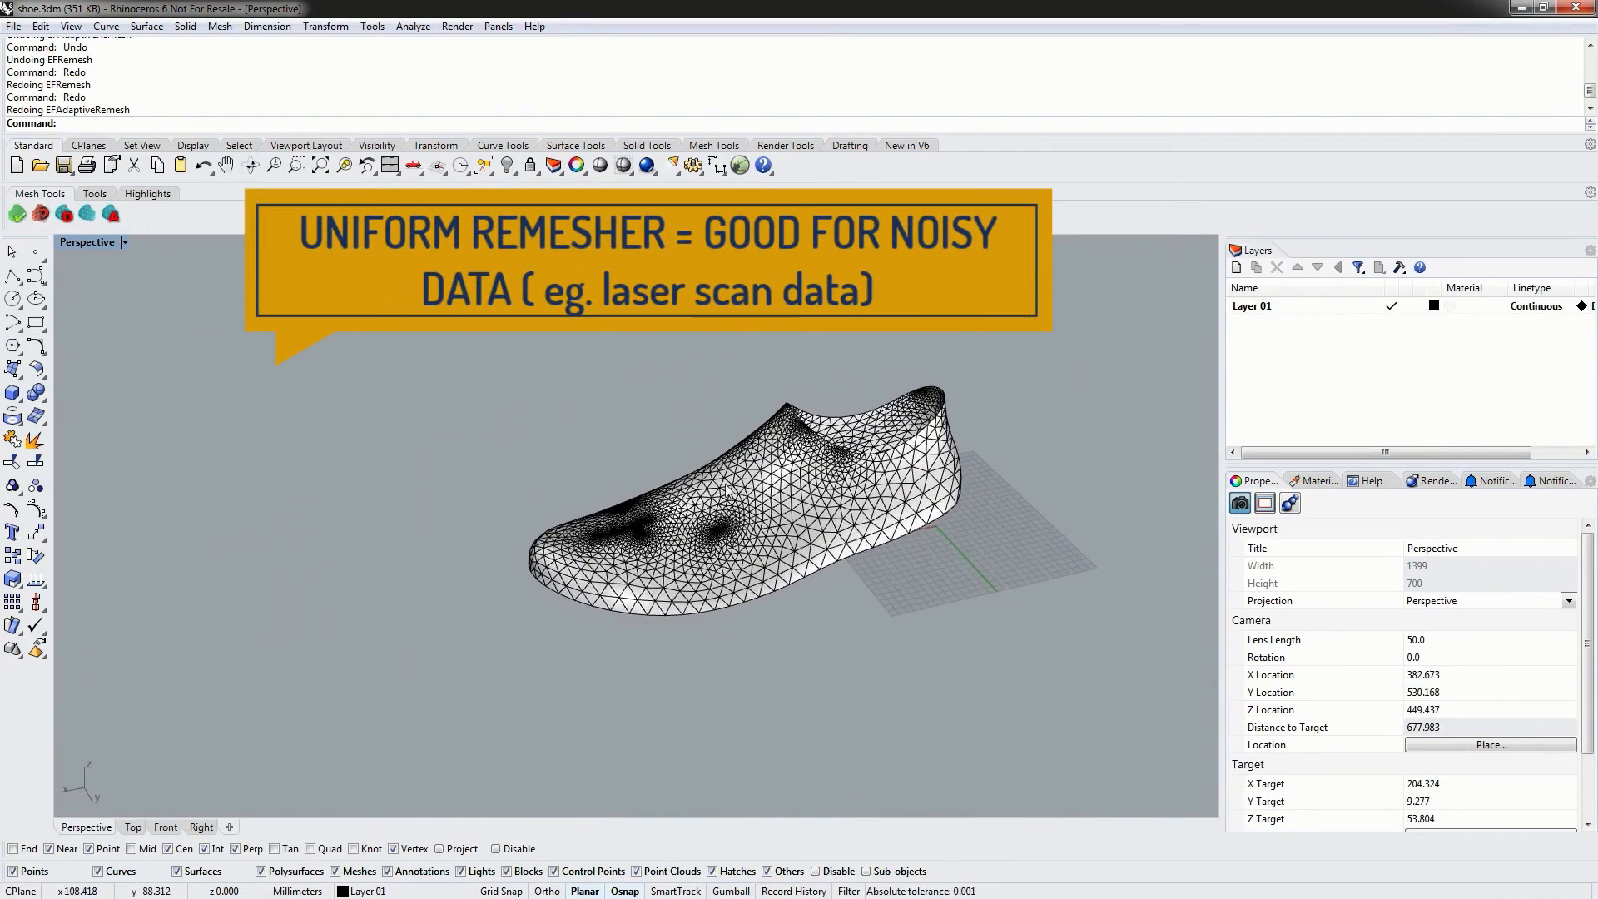